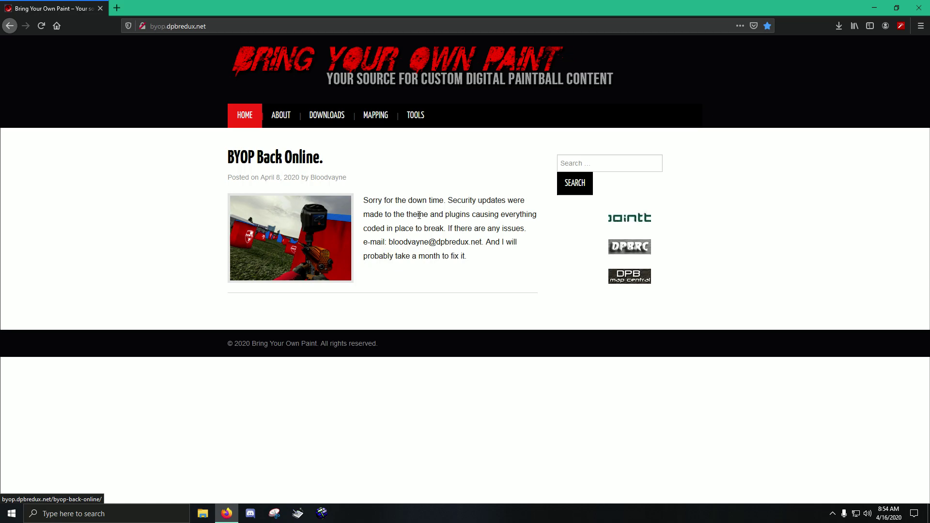
Step: Go to the MacDev marker skins page from the site's Downloads > Markers menu
{"action": "mouse_move", "coordinate": [334, 112]}
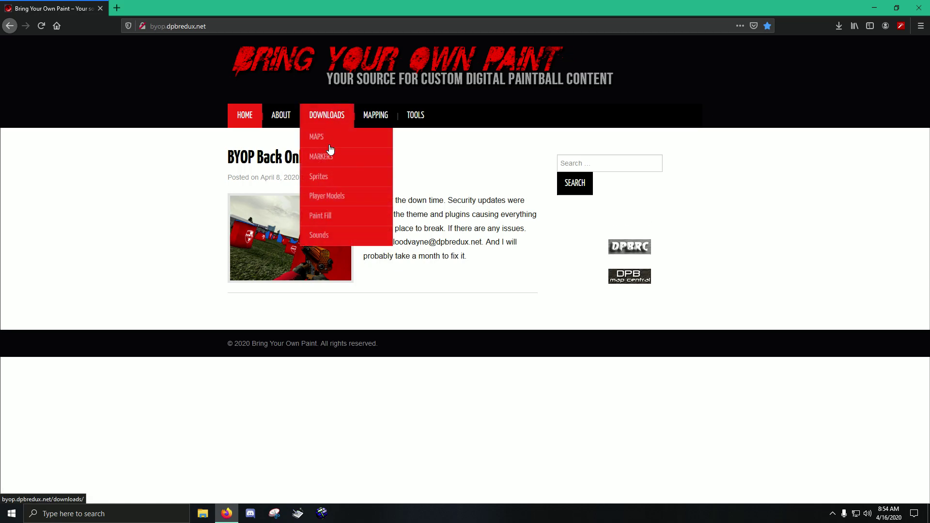
{"action": "mouse_move", "coordinate": [330, 159]}
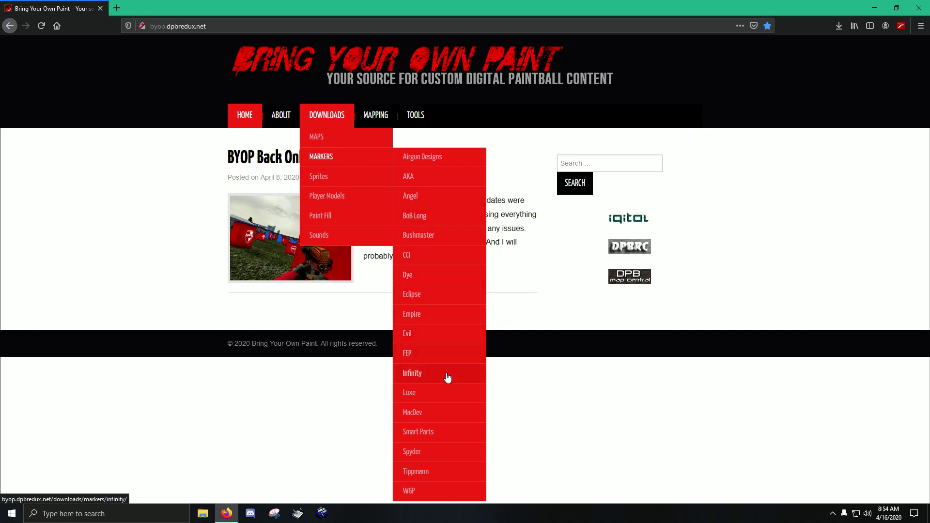
{"action": "left_click", "coordinate": [427, 413]}
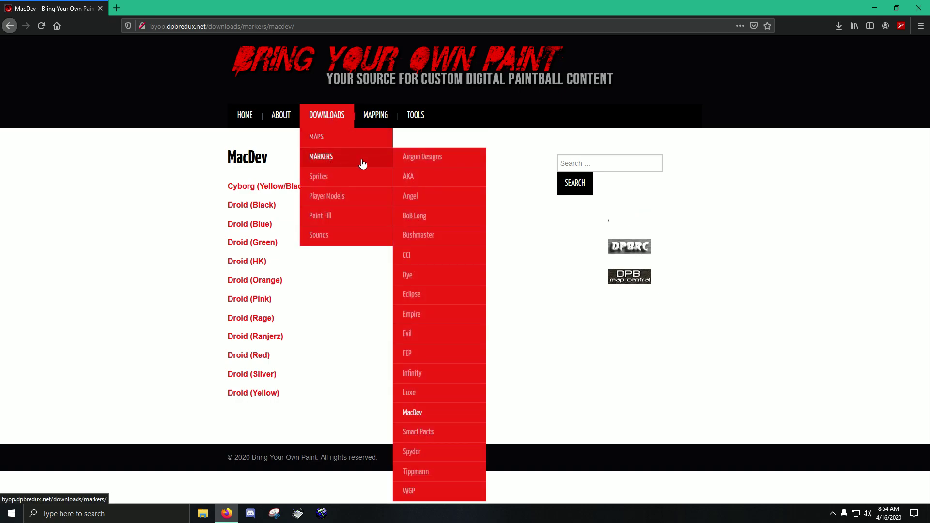
{"action": "left_click", "coordinate": [427, 200]}
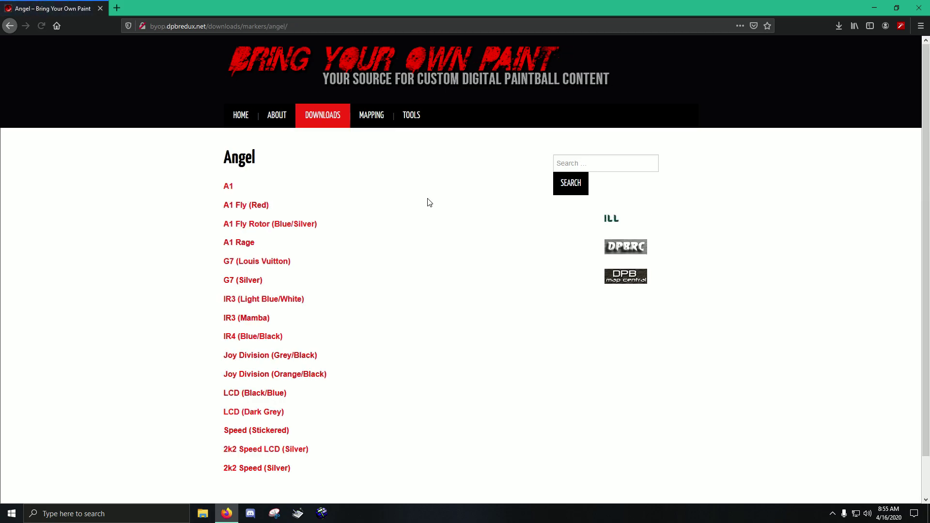
{"action": "scroll", "coordinate": [369, 199], "scroll_direction": "down", "scroll_amount": 2}
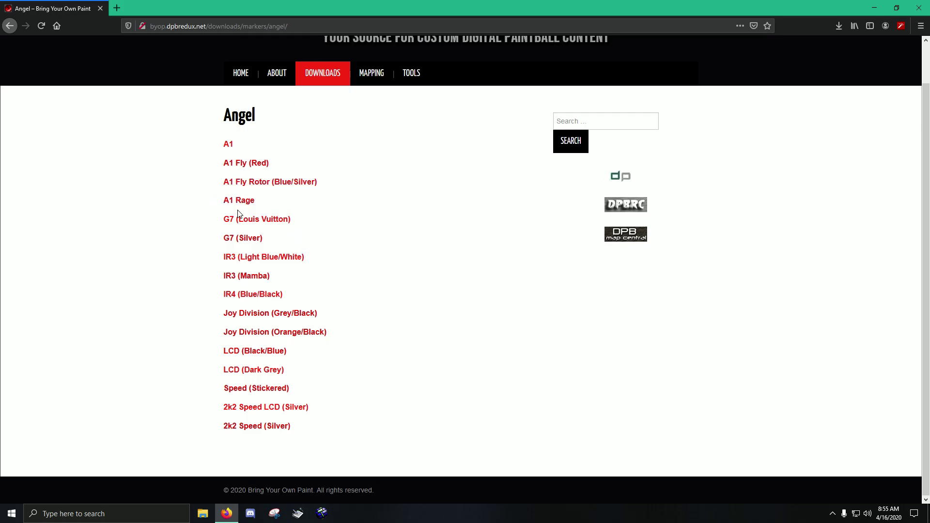
{"action": "left_click", "coordinate": [248, 220]}
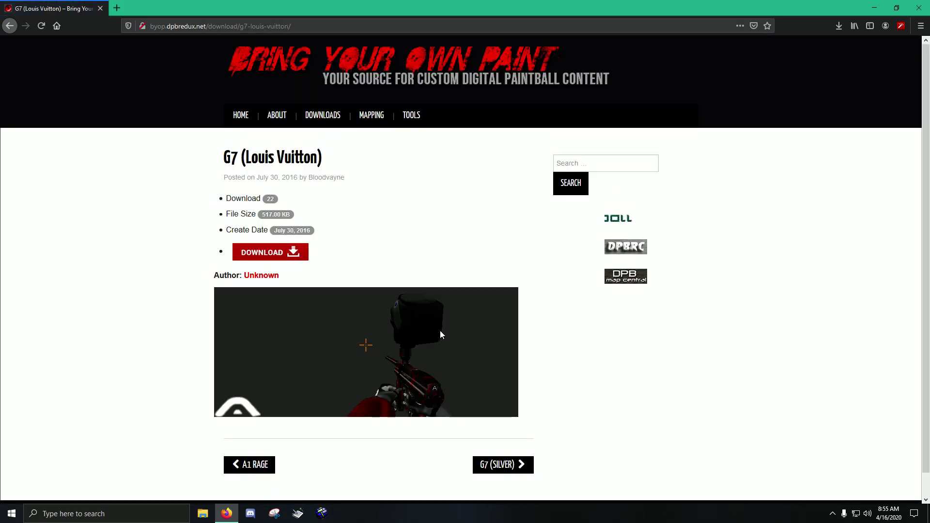
{"action": "scroll", "coordinate": [440, 332], "scroll_direction": "down", "scroll_amount": 1}
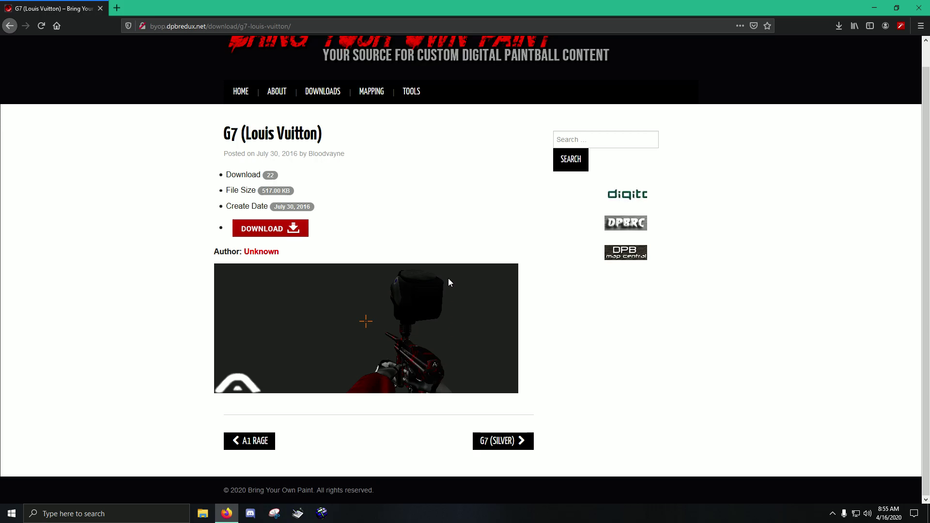
{"action": "left_click", "coordinate": [12, 24]}
{"action": "left_click", "coordinate": [251, 299]}
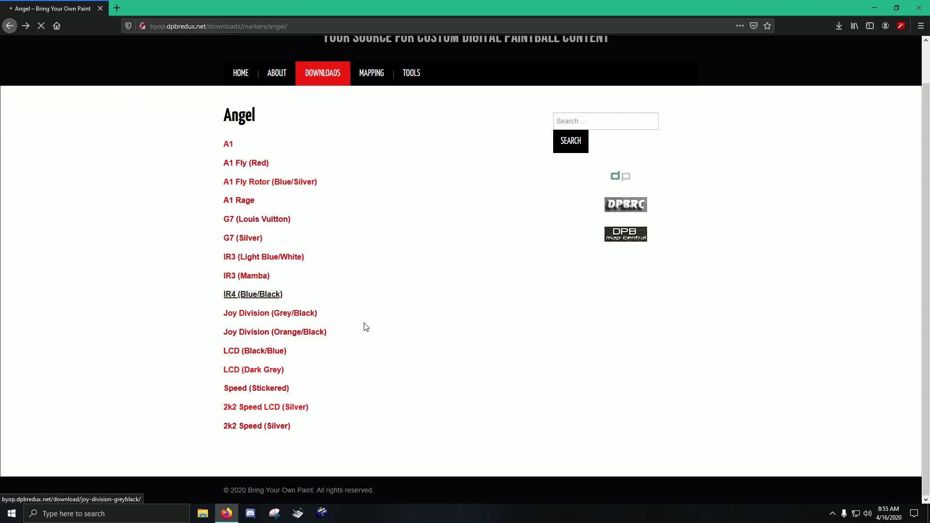
{"action": "scroll", "coordinate": [369, 321], "scroll_direction": "down", "scroll_amount": 2}
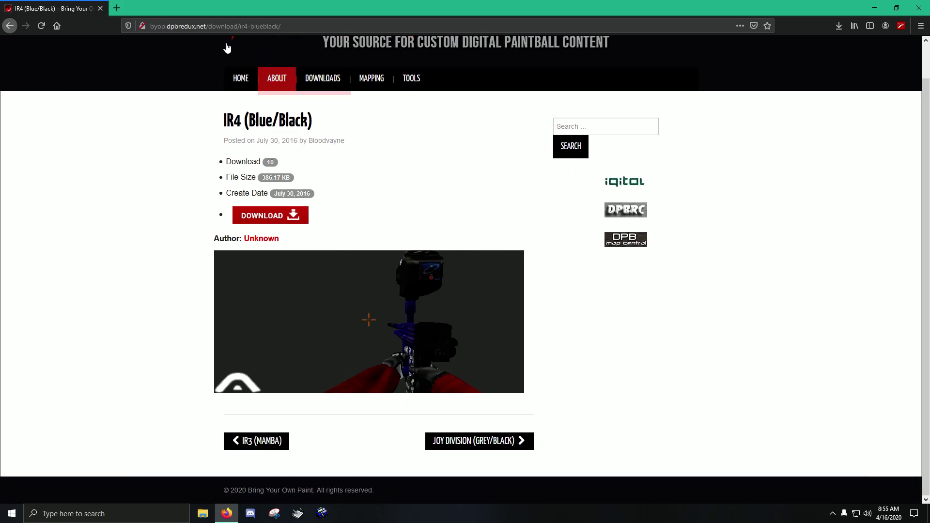
{"action": "left_click", "coordinate": [11, 25]}
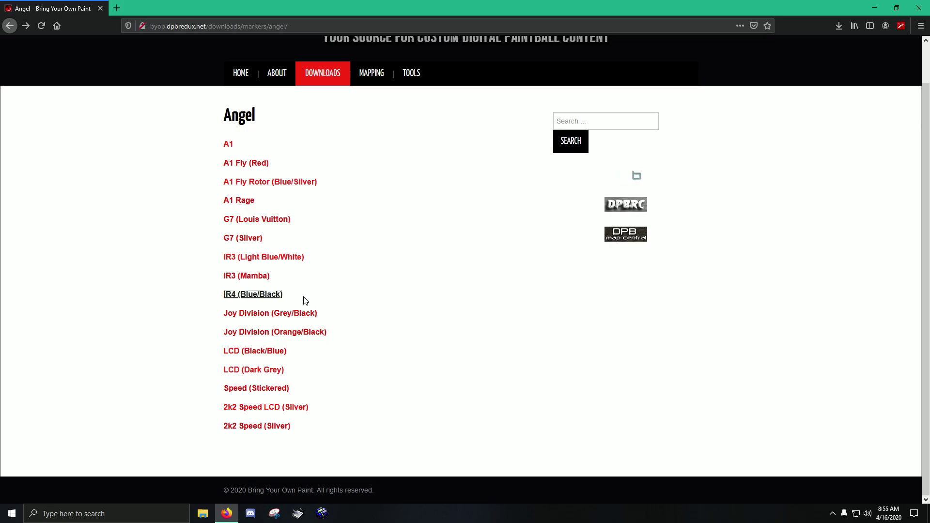
{"action": "left_click", "coordinate": [266, 354]}
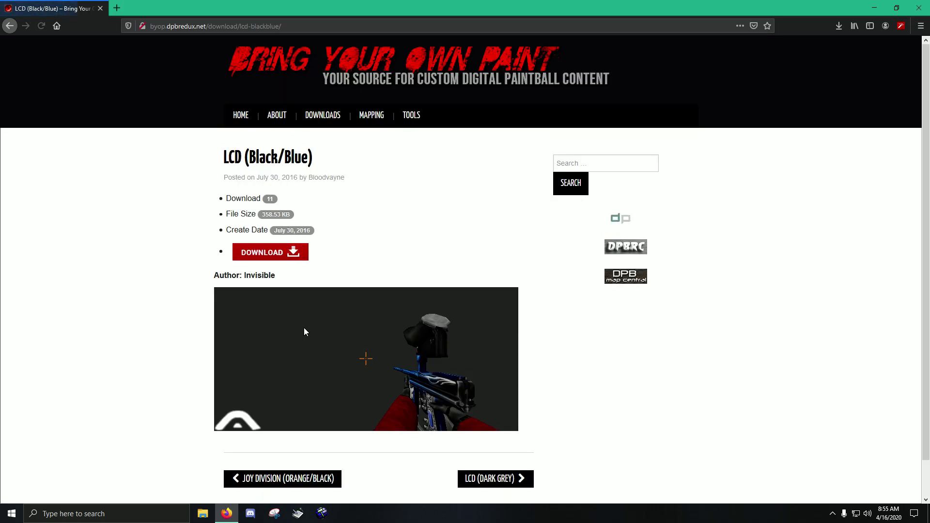
{"action": "scroll", "coordinate": [432, 291], "scroll_direction": "down", "scroll_amount": 2}
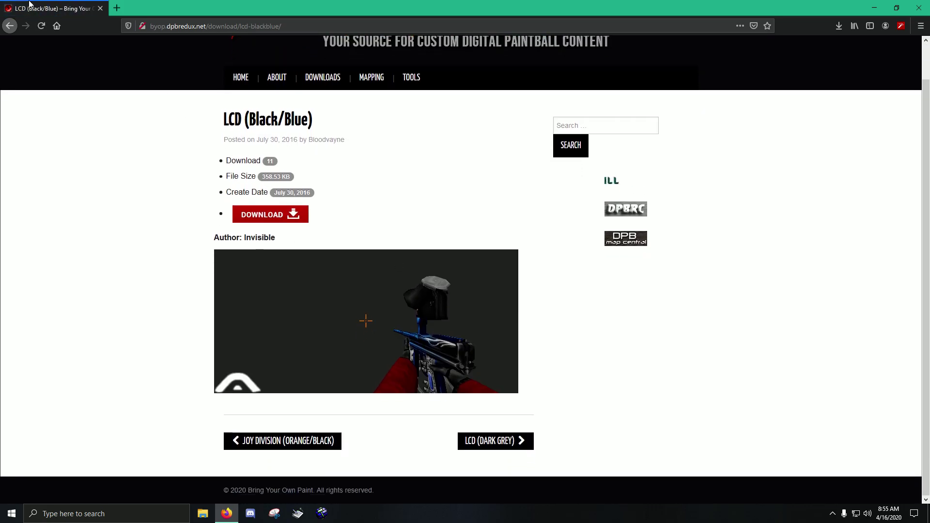
{"action": "left_click", "coordinate": [10, 27]}
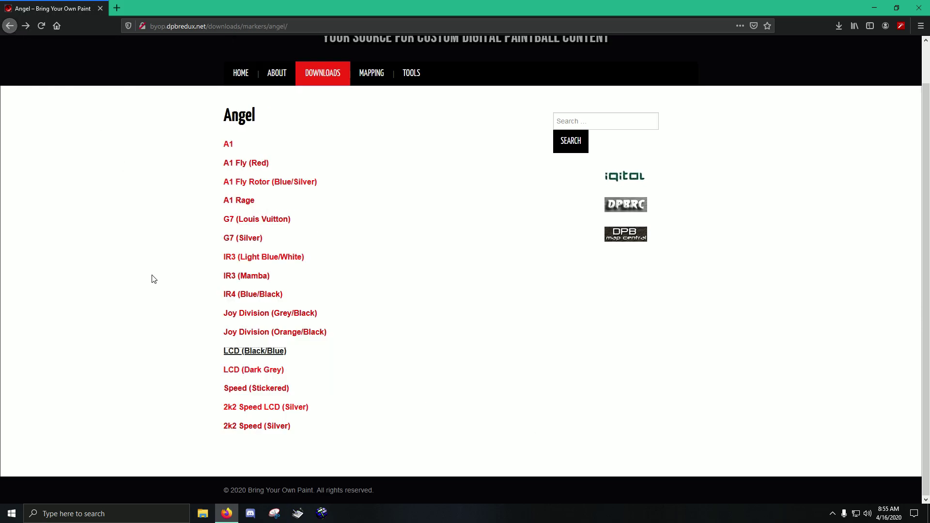
{"action": "scroll", "coordinate": [152, 276], "scroll_direction": "up", "scroll_amount": 2}
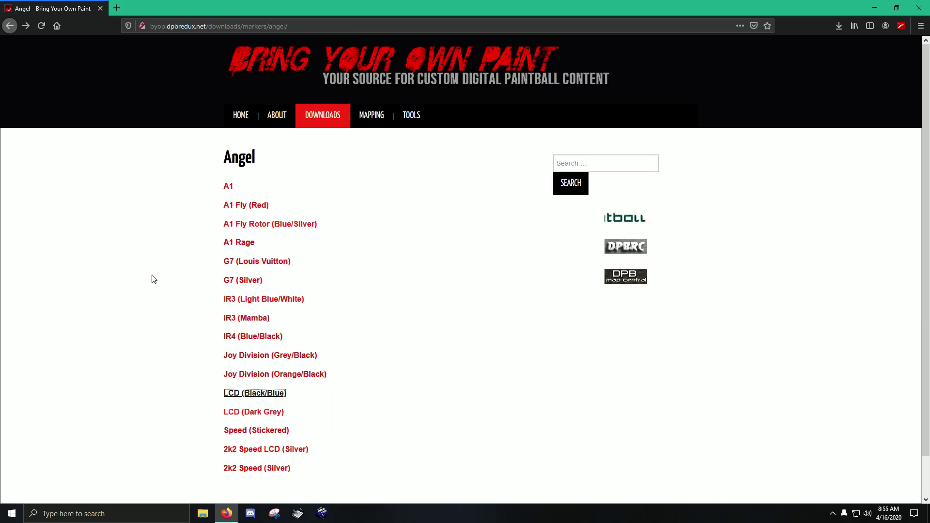
Step: Save the A1 Rage Angel skin as Angel_A1_Rage.zip in Downloads and open its folder
{"action": "left_click", "coordinate": [239, 242]}
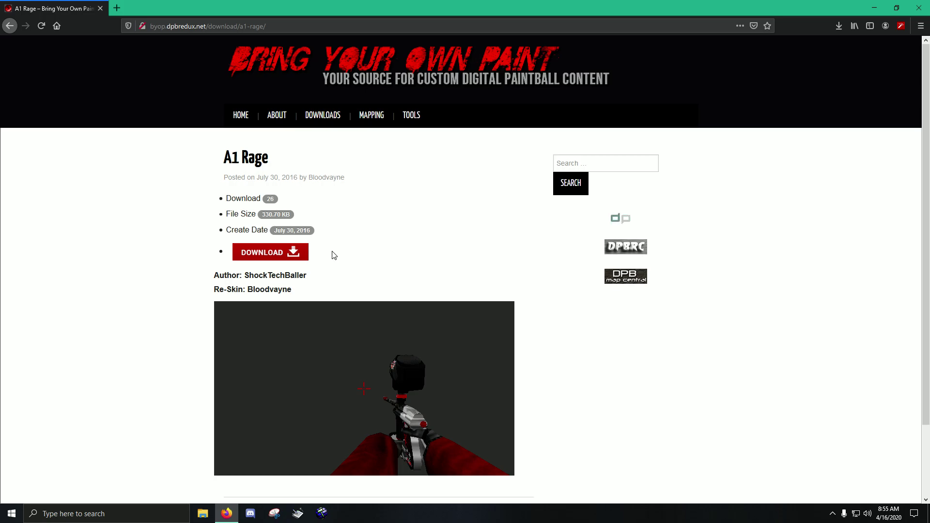
{"action": "left_click", "coordinate": [287, 252]}
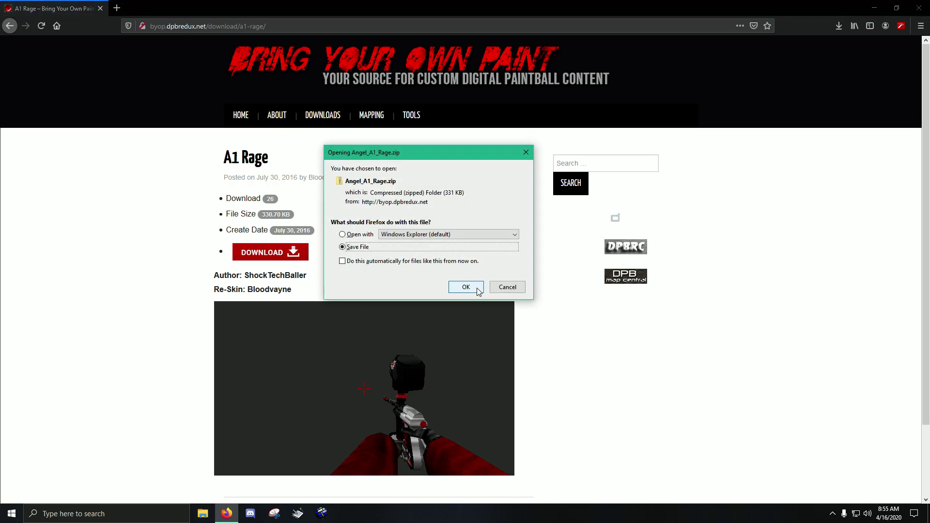
{"action": "left_click", "coordinate": [477, 290]}
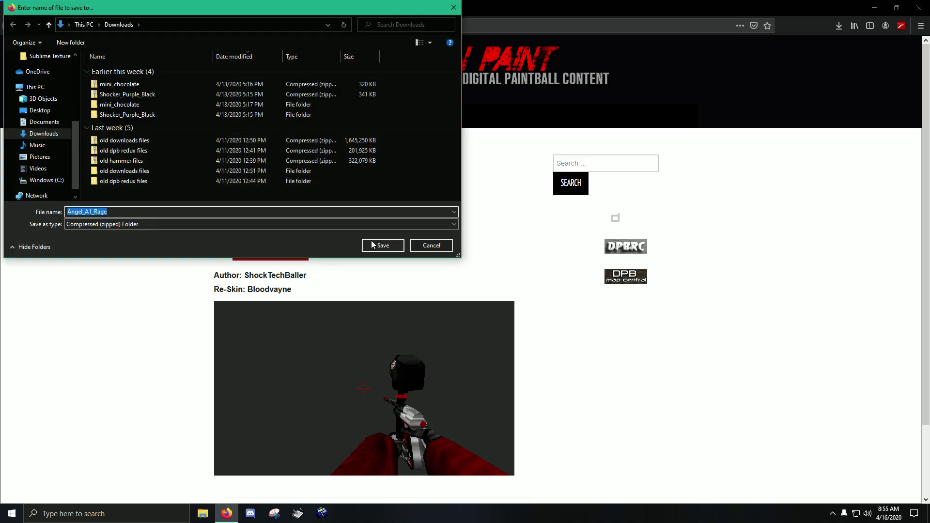
{"action": "left_click", "coordinate": [374, 245]}
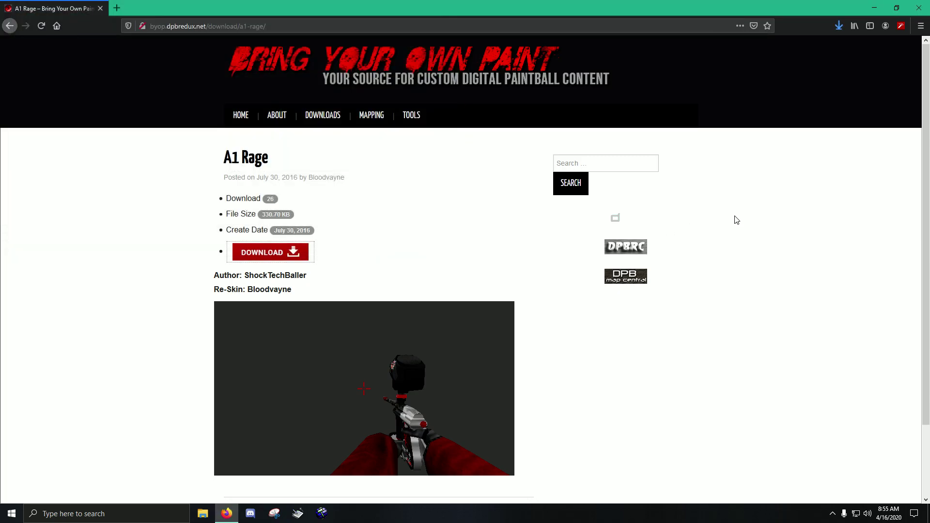
{"action": "left_click", "coordinate": [839, 24]}
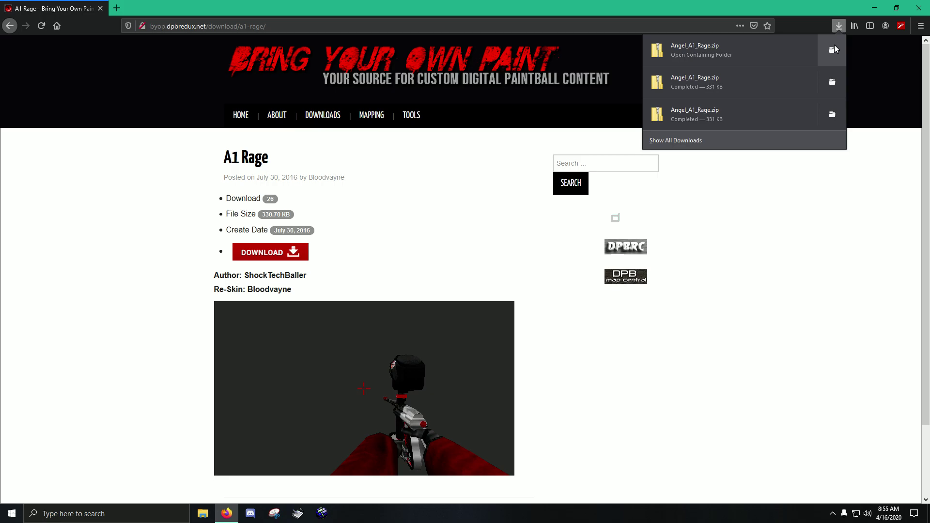
{"action": "left_click", "coordinate": [832, 49]}
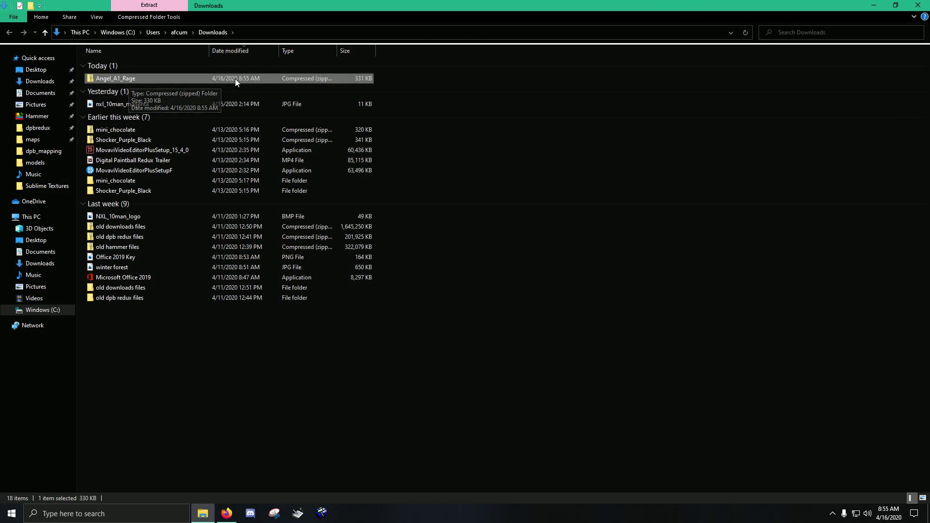
Step: Start Extract All on Angel_A1_Rage and browse into Program Files (x86)\Steam
{"action": "right_click", "coordinate": [115, 78]}
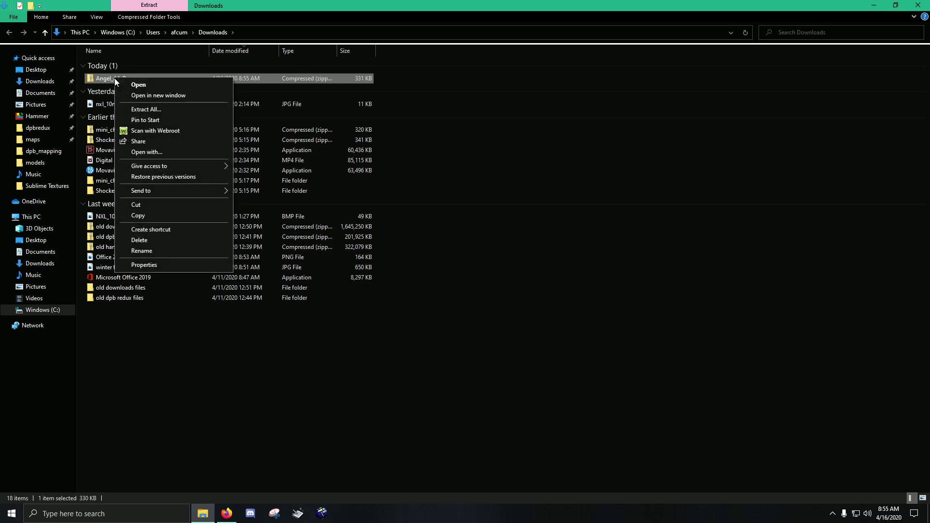
{"action": "left_click", "coordinate": [154, 110]}
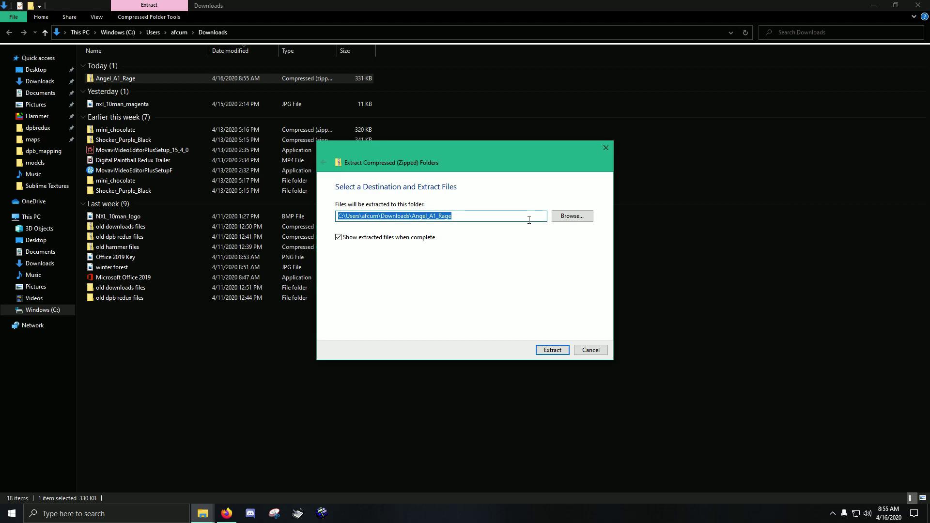
{"action": "left_click", "coordinate": [573, 218]}
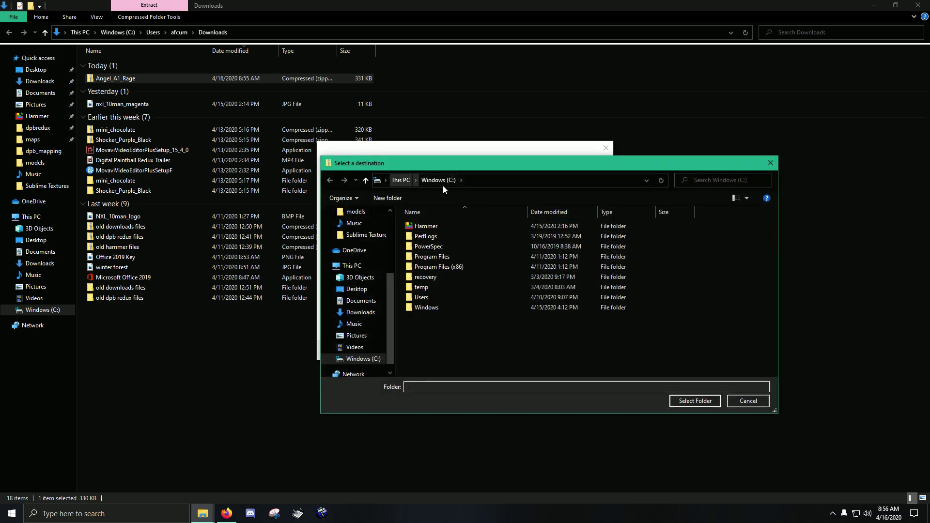
{"action": "left_click", "coordinate": [438, 267]}
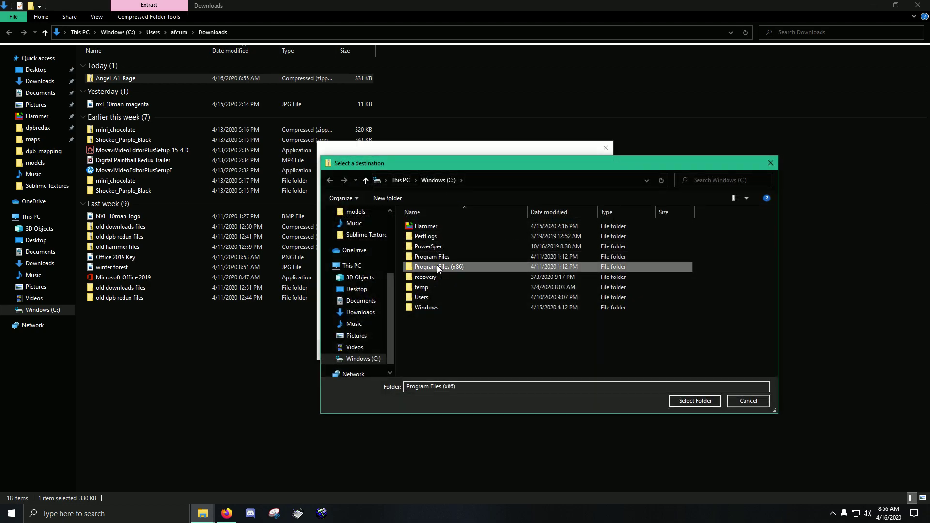
{"action": "double_click", "coordinate": [437, 267]}
{"action": "scroll", "coordinate": [441, 261], "scroll_direction": "down", "scroll_amount": 3}
{"action": "left_click", "coordinate": [421, 291]}
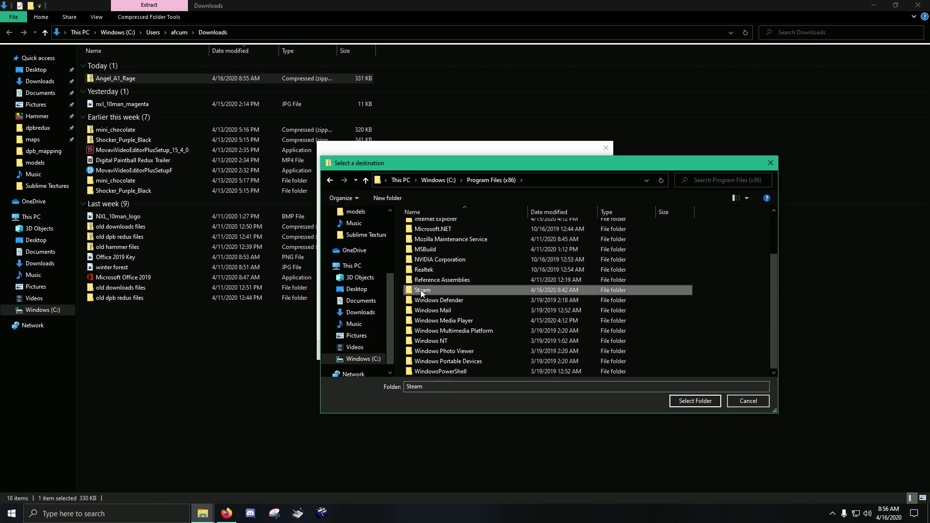
{"action": "double_click", "coordinate": [422, 290]}
Step: Choose steamapps\common\Half-Life\dpbredux\models as the extraction destination
{"action": "scroll", "coordinate": [441, 252], "scroll_direction": "down", "scroll_amount": 2}
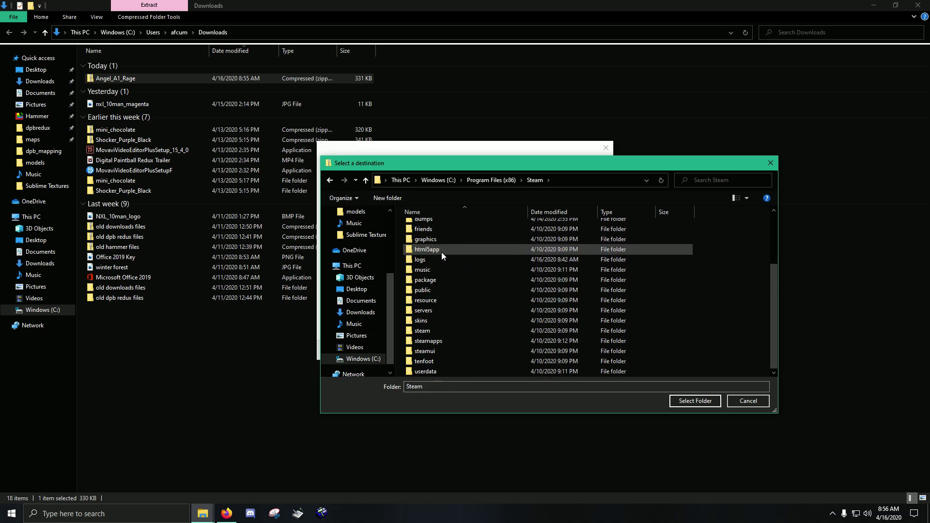
{"action": "left_click", "coordinate": [431, 339]}
{"action": "double_click", "coordinate": [431, 338]}
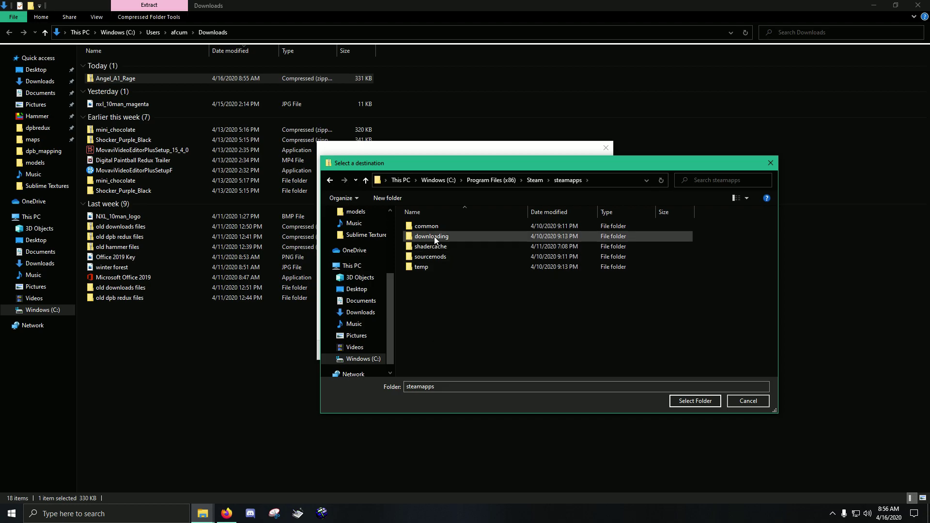
{"action": "double_click", "coordinate": [427, 226]}
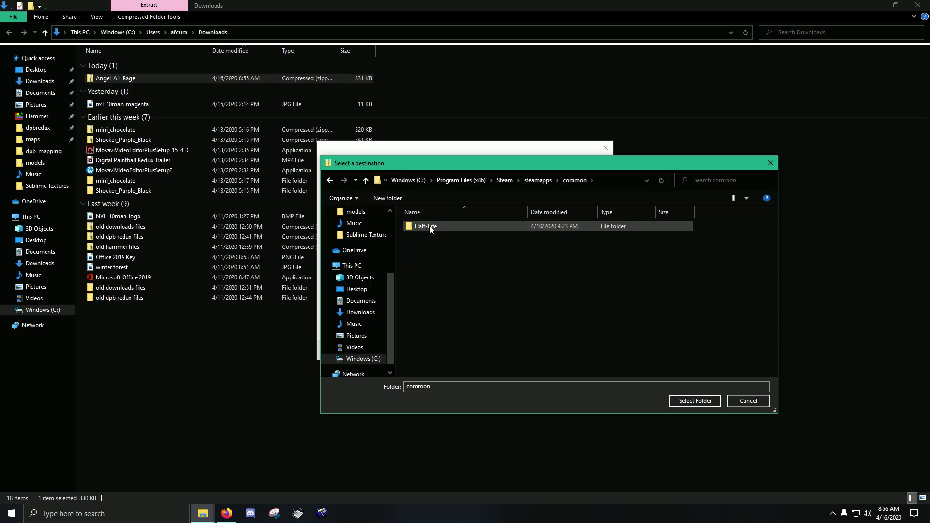
{"action": "double_click", "coordinate": [429, 226]}
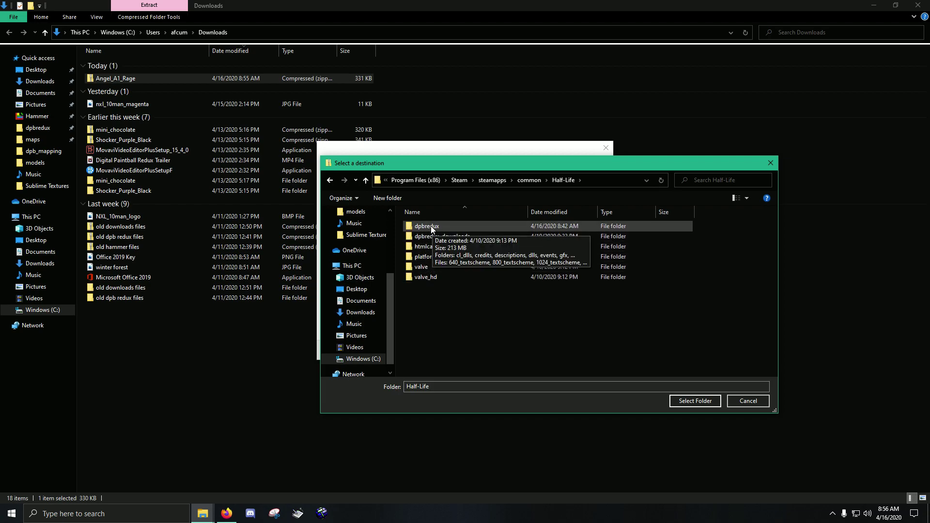
{"action": "left_click_drag", "start_coordinate": [389, 266], "coordinate": [390, 220]}
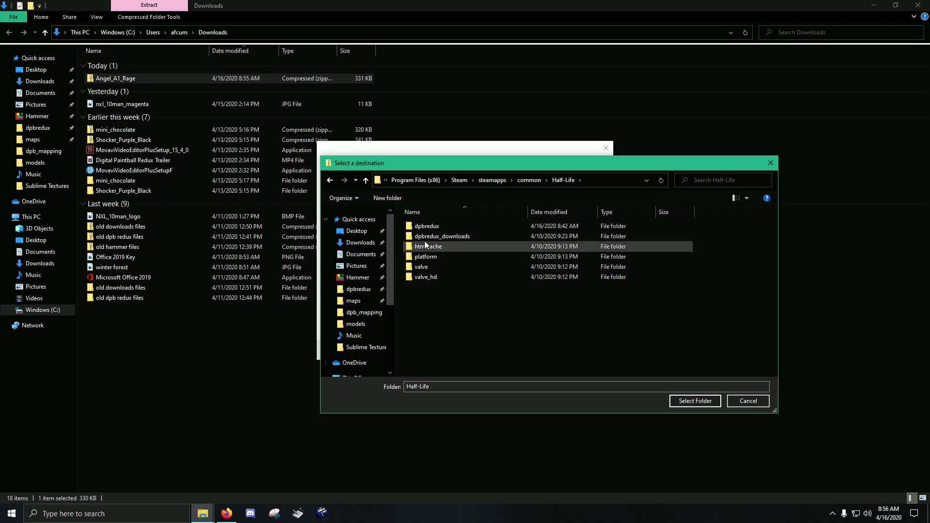
{"action": "double_click", "coordinate": [426, 226]}
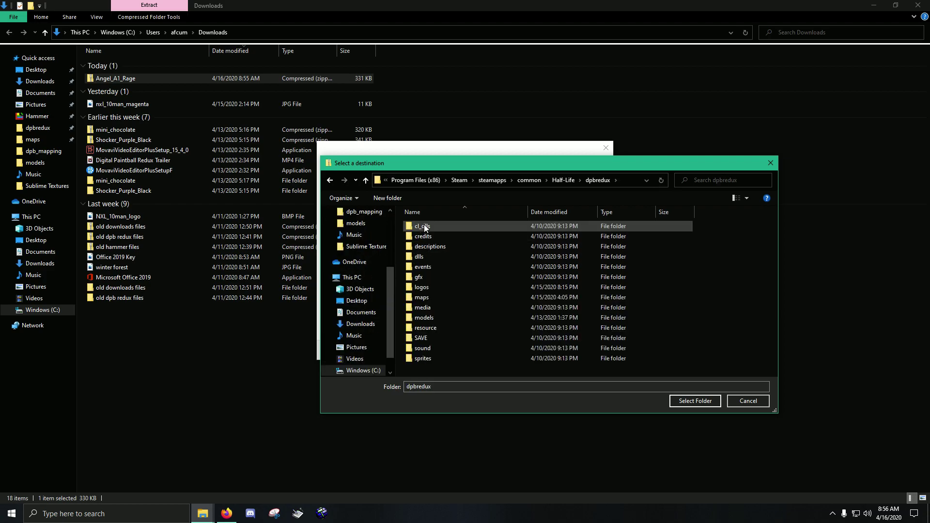
{"action": "double_click", "coordinate": [419, 318]}
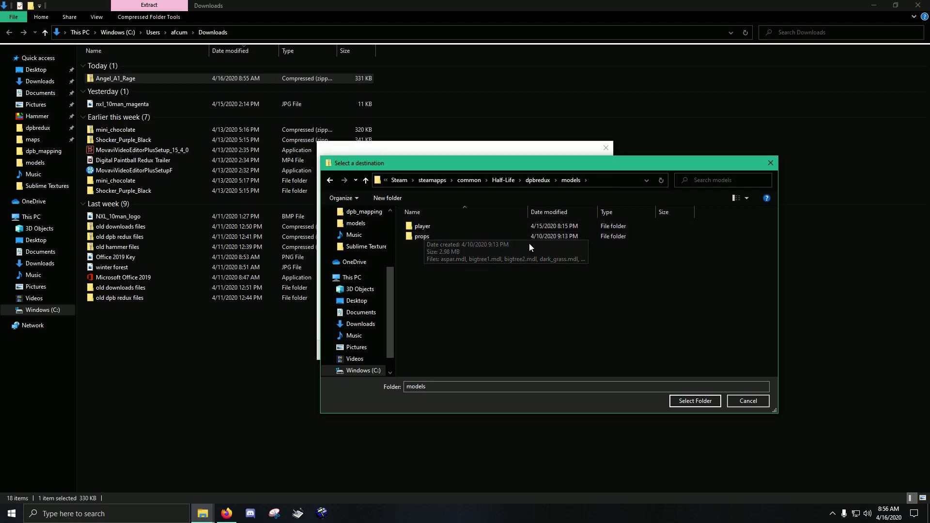
{"action": "left_click", "coordinate": [695, 400]}
Step: Extract the archive into models, replacing the existing v_angel.mdl
{"action": "left_click", "coordinate": [552, 350]}
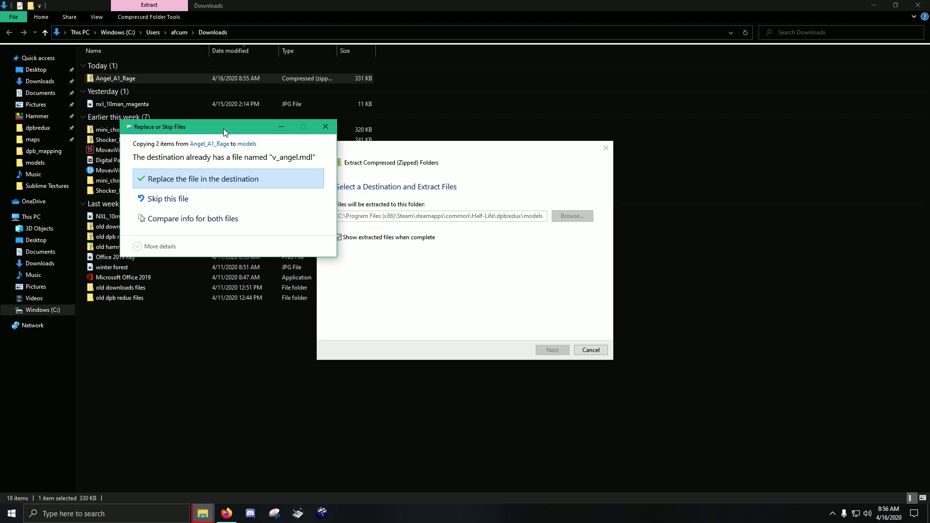
{"action": "left_click_drag", "start_coordinate": [223, 129], "coordinate": [731, 100]}
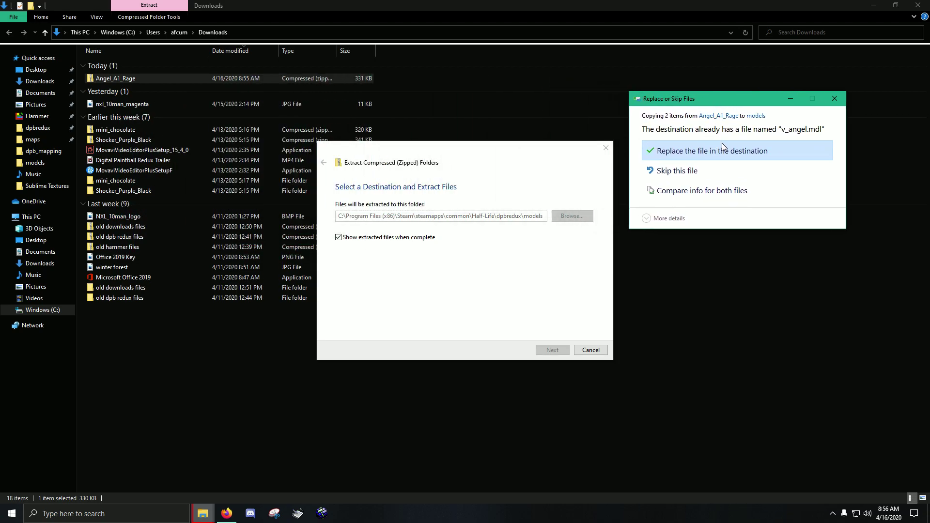
{"action": "left_click_drag", "start_coordinate": [718, 101], "coordinate": [697, 96]}
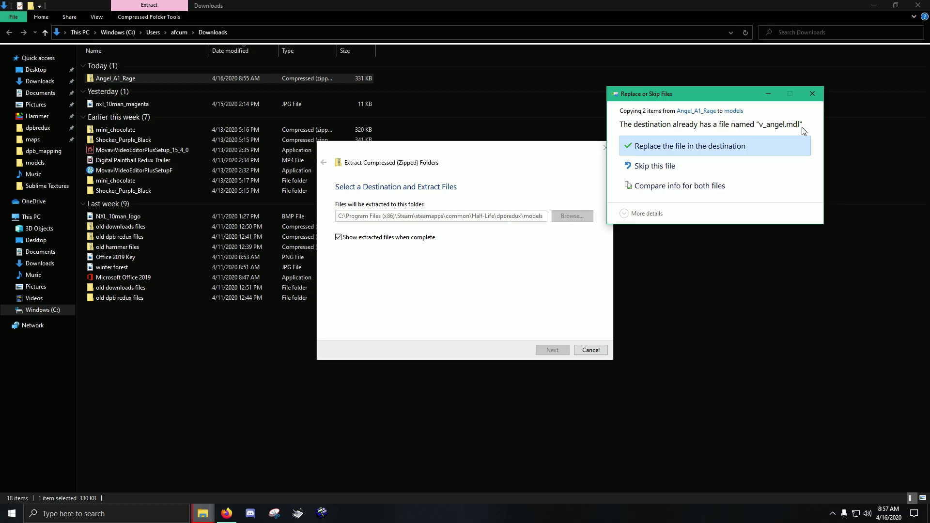
{"action": "left_click_drag", "start_coordinate": [728, 102], "coordinate": [735, 115]}
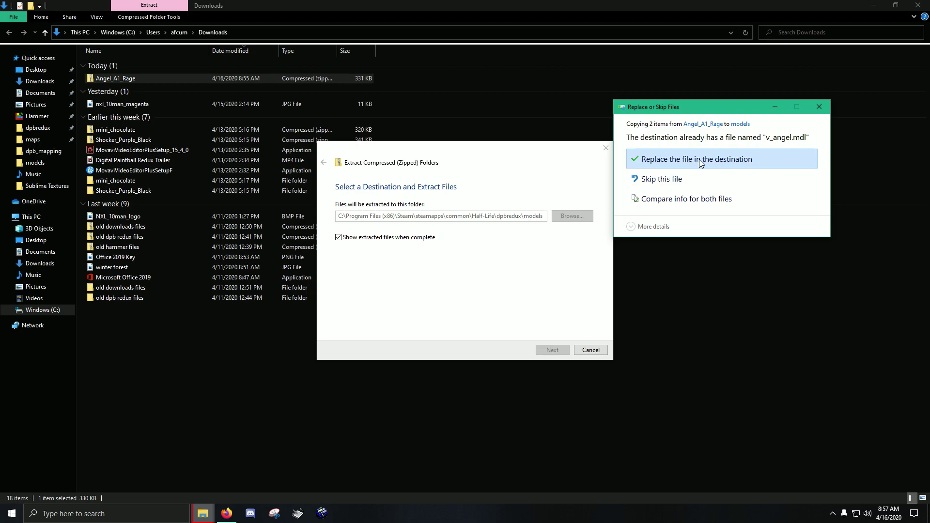
{"action": "left_click", "coordinate": [712, 160]}
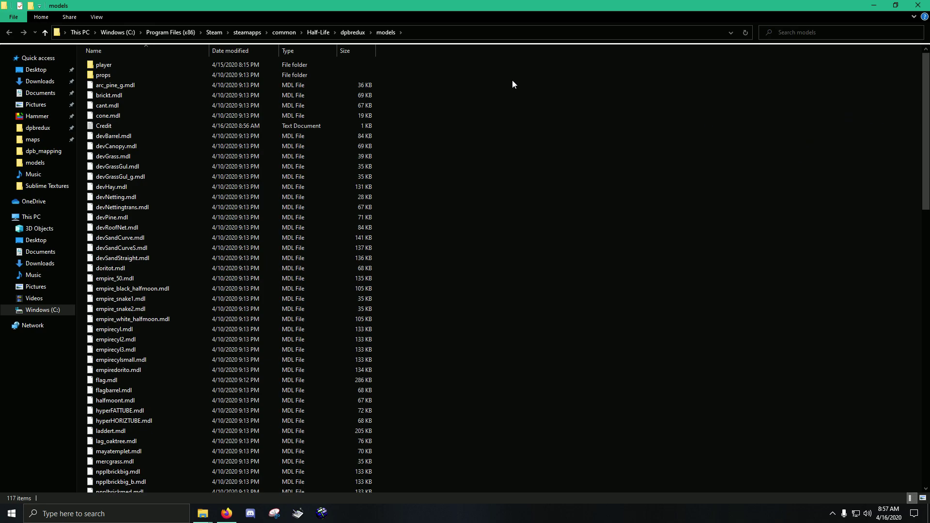
Step: Create a new folder named 'A1 Rage' in models and look inside it
{"action": "right_click", "coordinate": [460, 105]}
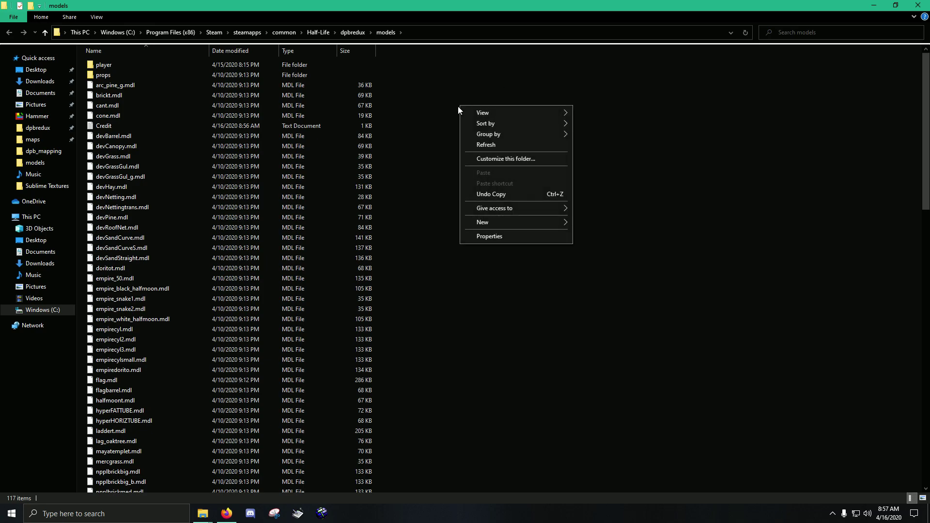
{"action": "mouse_move", "coordinate": [540, 224]}
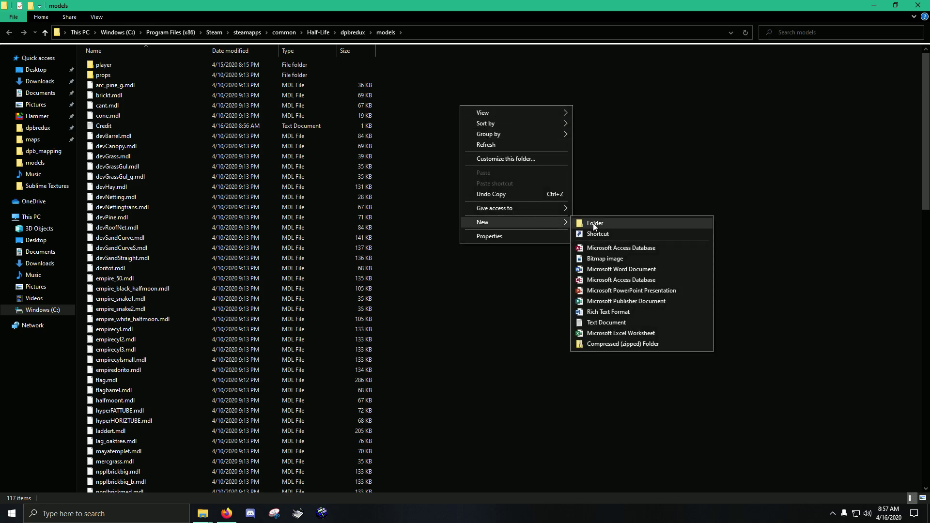
{"action": "left_click", "coordinate": [593, 223]}
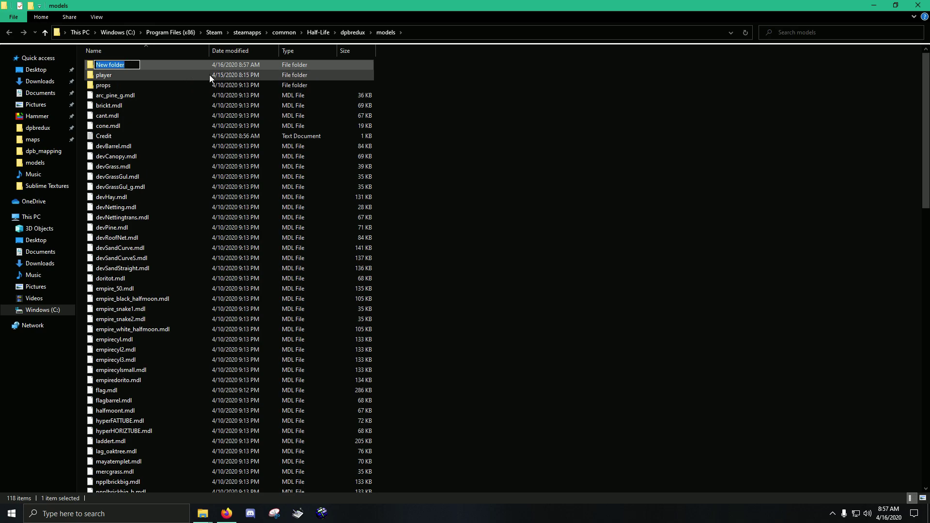
{"action": "type", "text": "A1 Rage"}
{"action": "key", "text": "Return"}
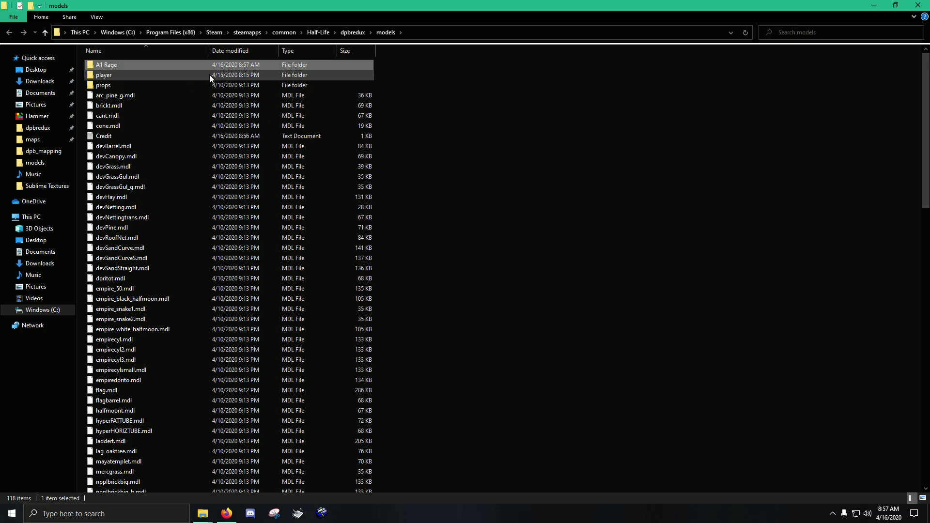
{"action": "double_click", "coordinate": [113, 66]}
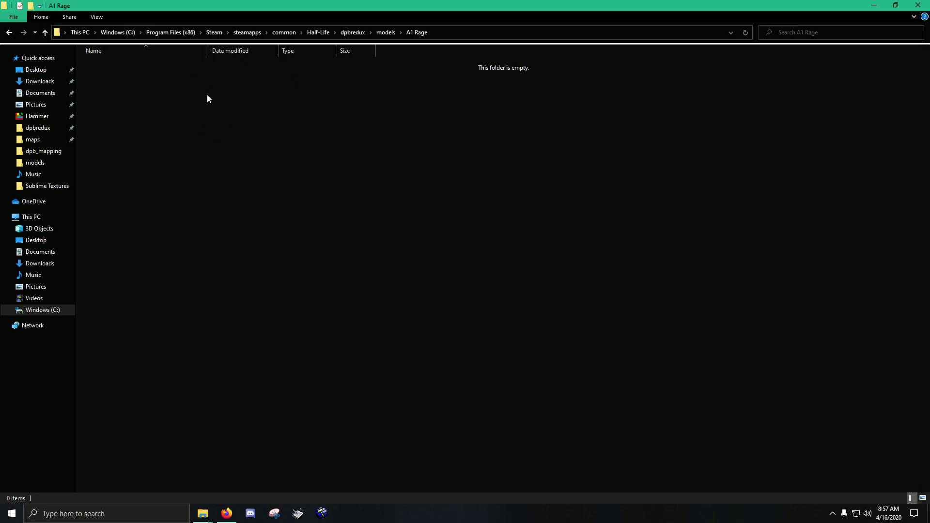
{"action": "left_click", "coordinate": [383, 32]}
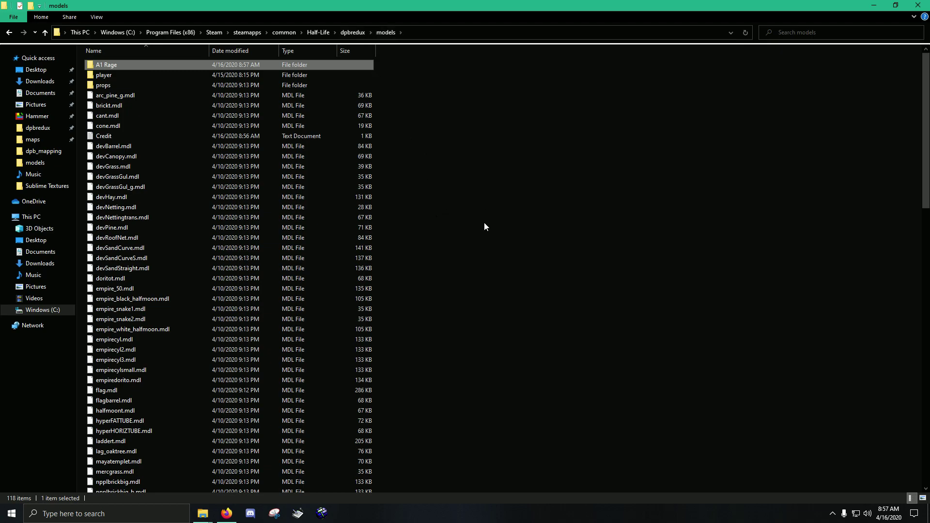
Step: Delete the A1 Rage folder, close the models window and show hidden tray icons
{"action": "left_click", "coordinate": [106, 66]}
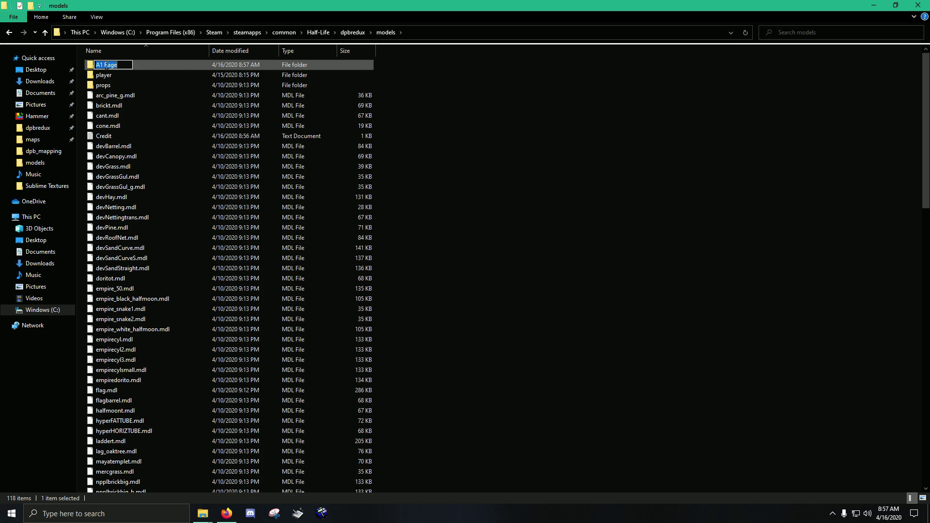
{"action": "left_click", "coordinate": [129, 74]}
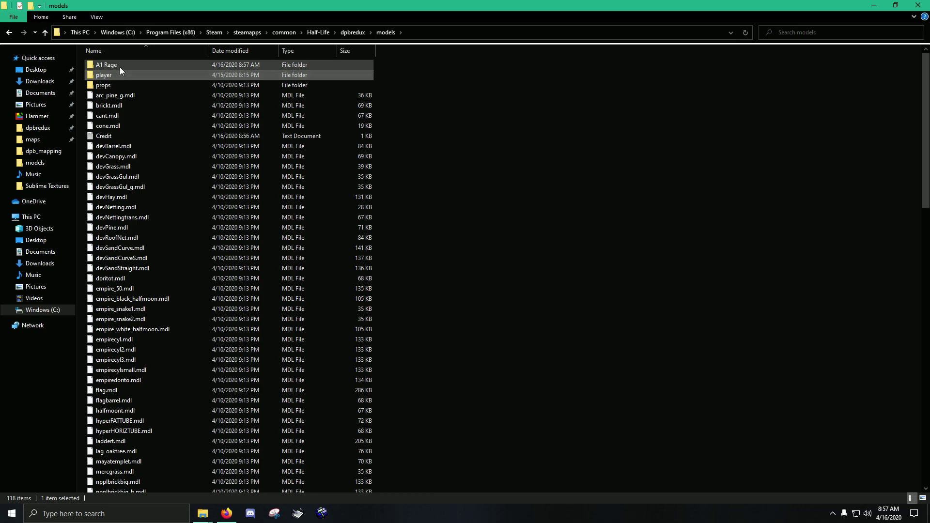
{"action": "left_click", "coordinate": [132, 68]}
{"action": "key", "text": "Delete"}
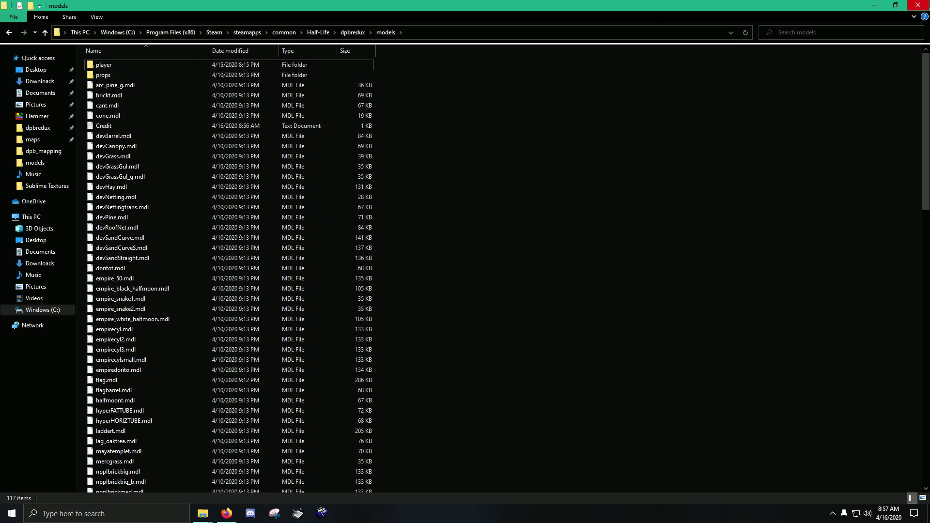
{"action": "left_click", "coordinate": [918, 5]}
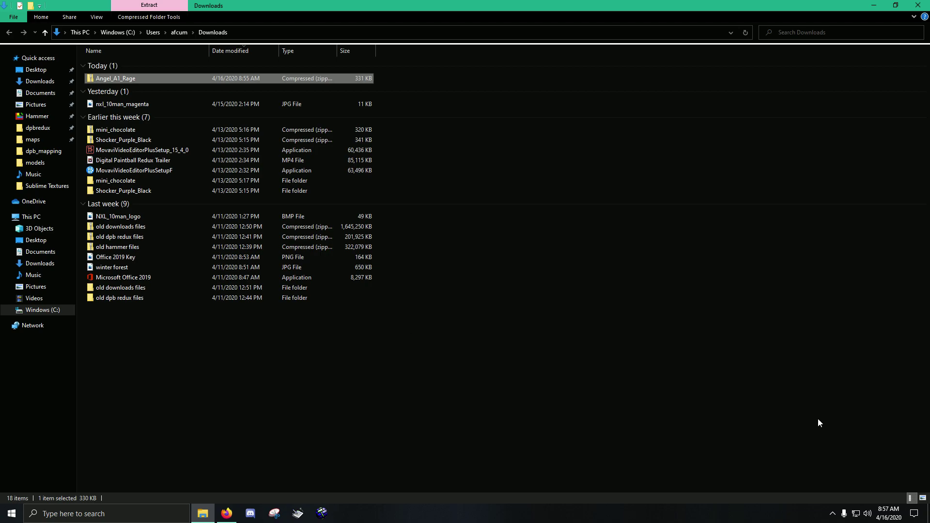
{"action": "left_click", "coordinate": [831, 512]}
Step: Launch Digital Paintball Redux from Steam and start your own field on dpb_cog_10man
{"action": "right_click", "coordinate": [833, 476]}
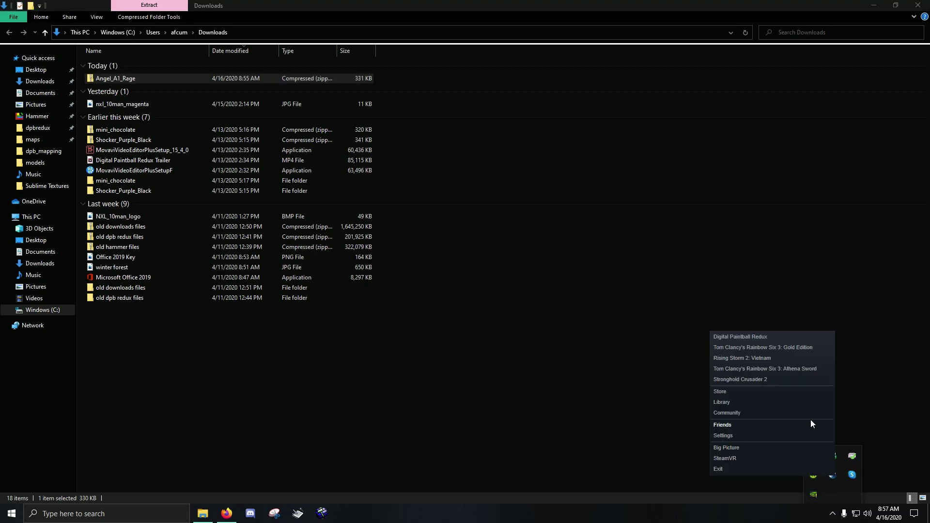
{"action": "left_click", "coordinate": [776, 335]}
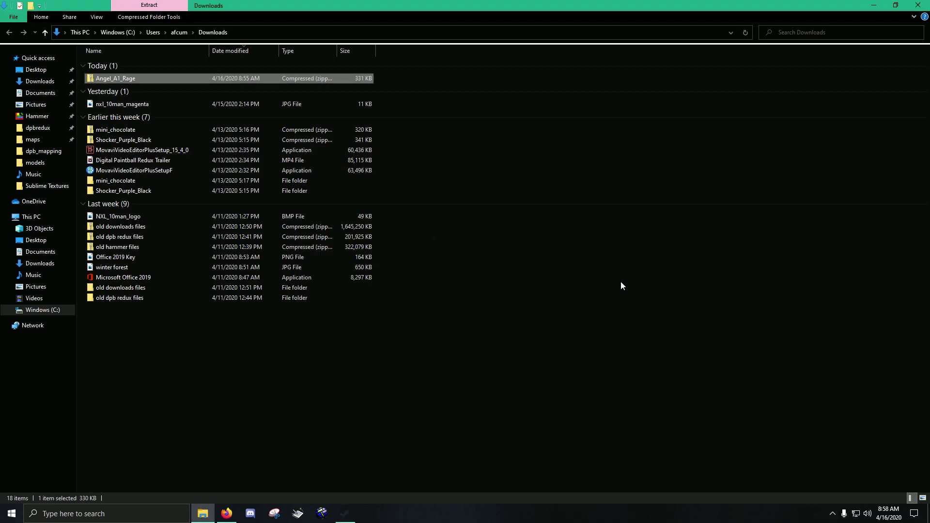
{"action": "left_click", "coordinate": [92, 442]}
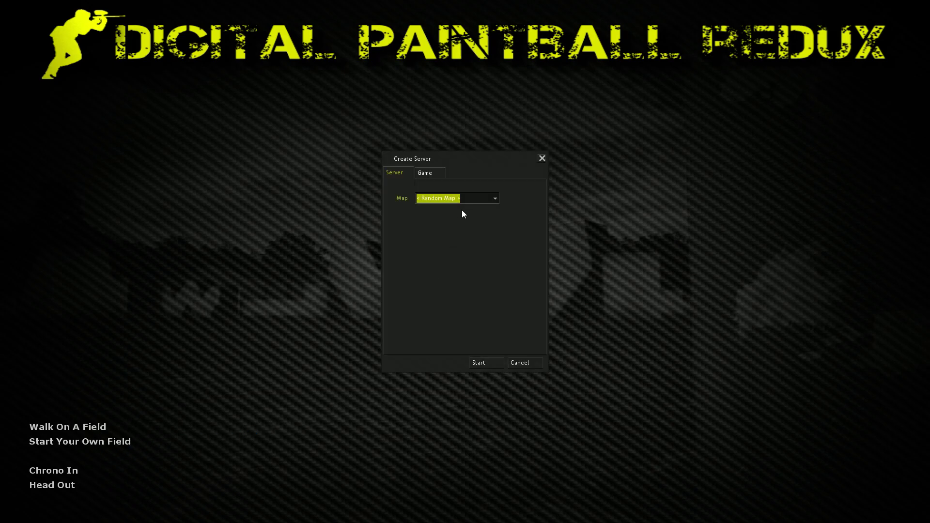
{"action": "left_click", "coordinate": [458, 198]}
{"action": "left_click", "coordinate": [472, 295]}
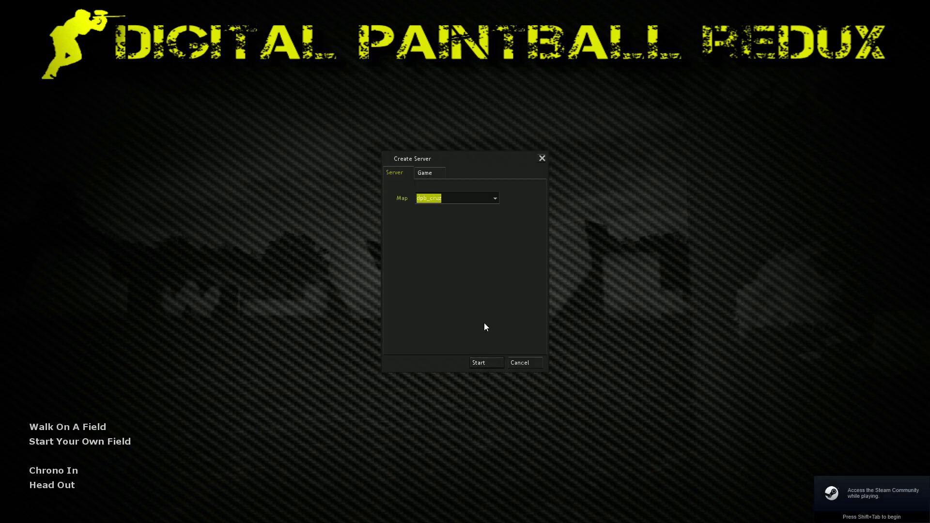
{"action": "left_click", "coordinate": [475, 198]}
{"action": "left_click", "coordinate": [473, 286]}
{"action": "left_click", "coordinate": [487, 362]}
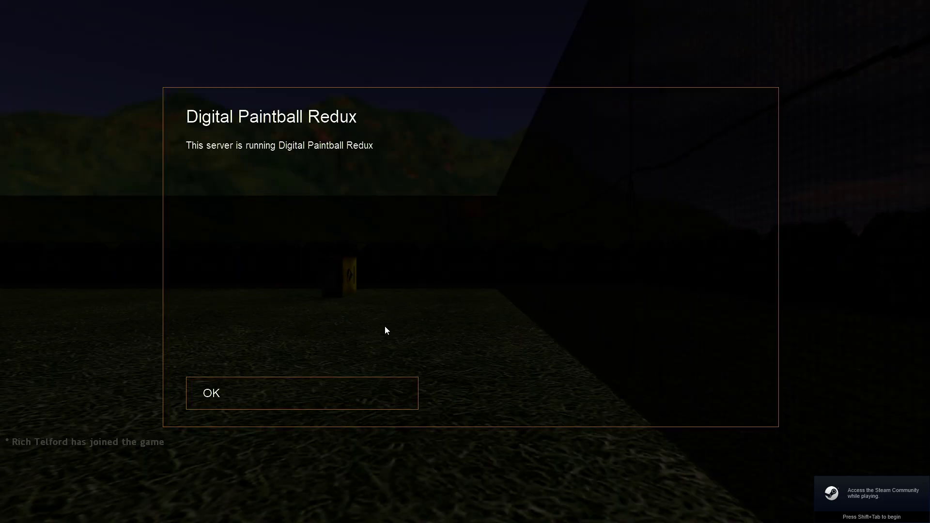
{"action": "left_click", "coordinate": [378, 388]}
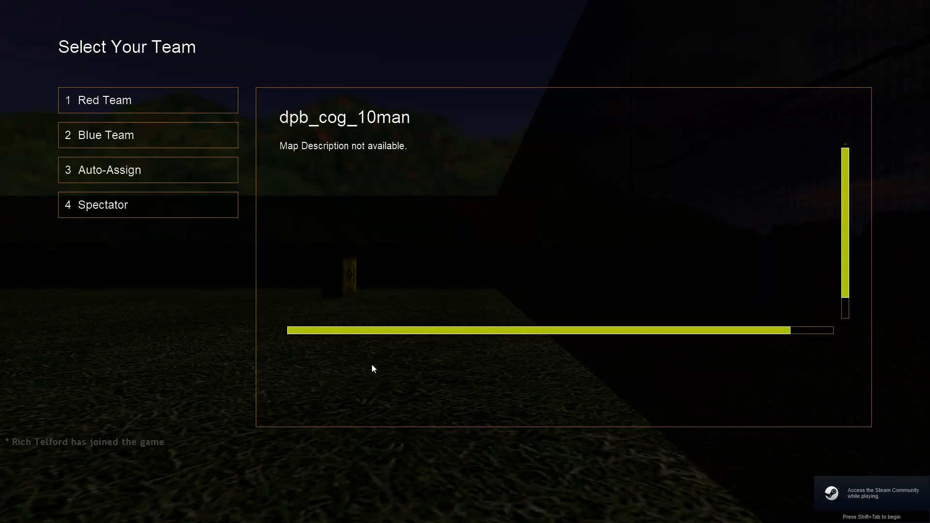
Step: Join Blue Team with the Angel LCD and extra pods, then fire to test the skin
{"action": "left_click", "coordinate": [182, 141]}
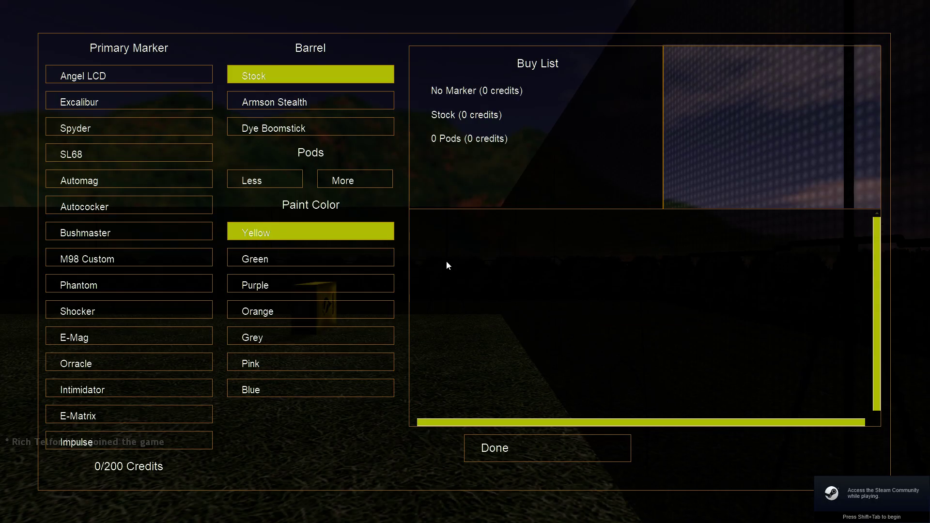
{"action": "left_click", "coordinate": [153, 80]}
{"action": "left_click", "coordinate": [354, 182]}
{"action": "left_click", "coordinate": [354, 182]}
{"action": "left_click", "coordinate": [355, 180]}
{"action": "left_click", "coordinate": [355, 181]}
{"action": "left_click", "coordinate": [517, 448]}
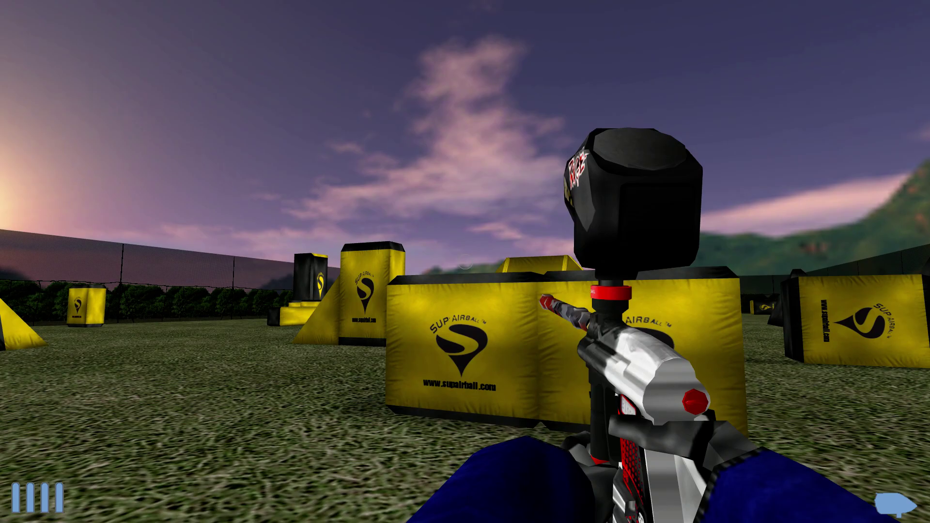
{"action": "left_click", "coordinate": [465, 262]}
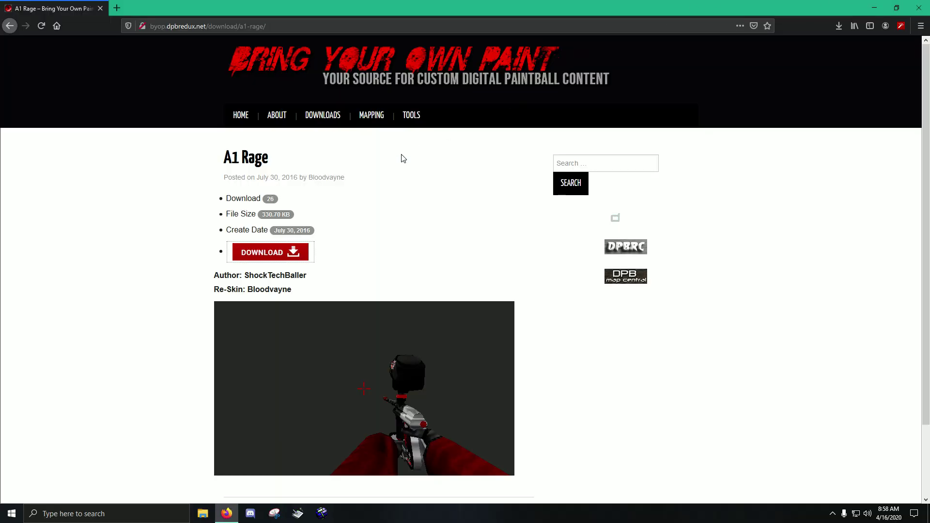
Step: Open the Paint Fill downloads page and scroll to the Pink Fill splat pack
{"action": "mouse_move", "coordinate": [322, 117]}
{"action": "left_click", "coordinate": [376, 221]}
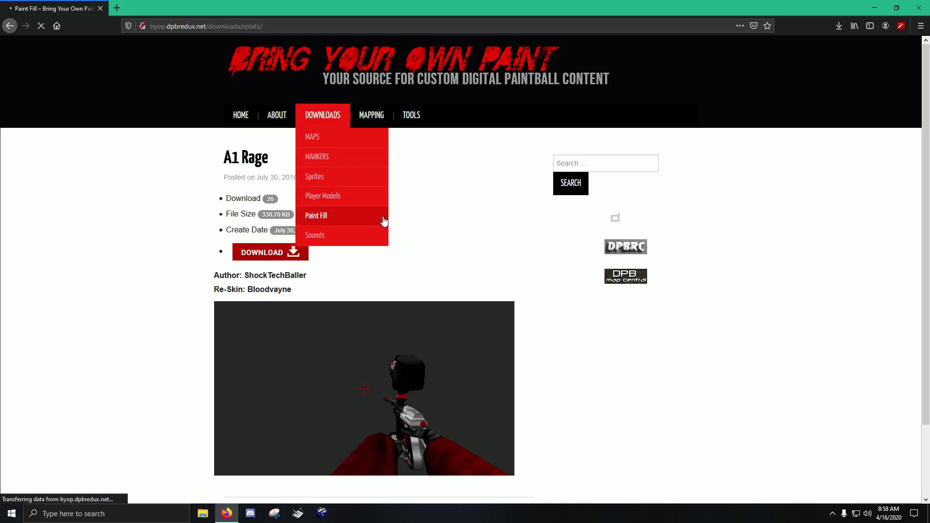
{"action": "scroll", "coordinate": [553, 288], "scroll_direction": "down", "scroll_amount": 1}
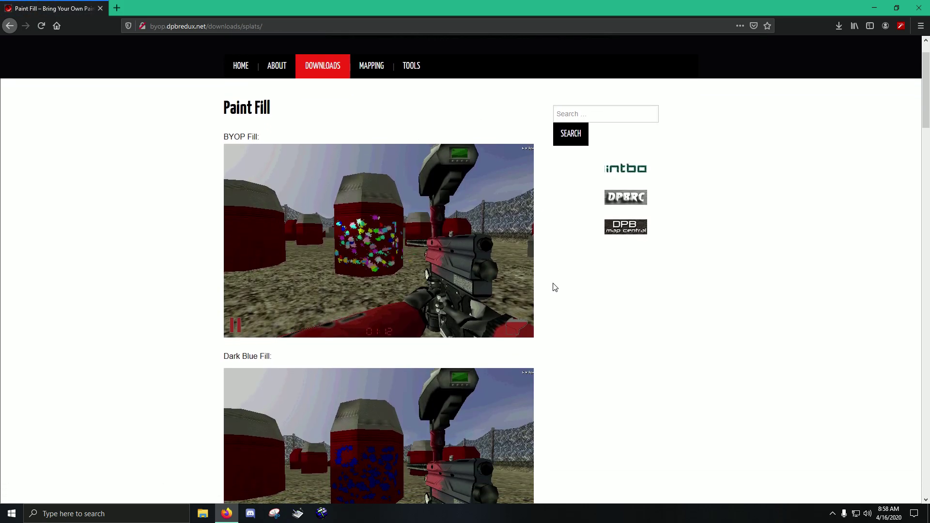
{"action": "scroll", "coordinate": [432, 242], "scroll_direction": "down", "scroll_amount": 1}
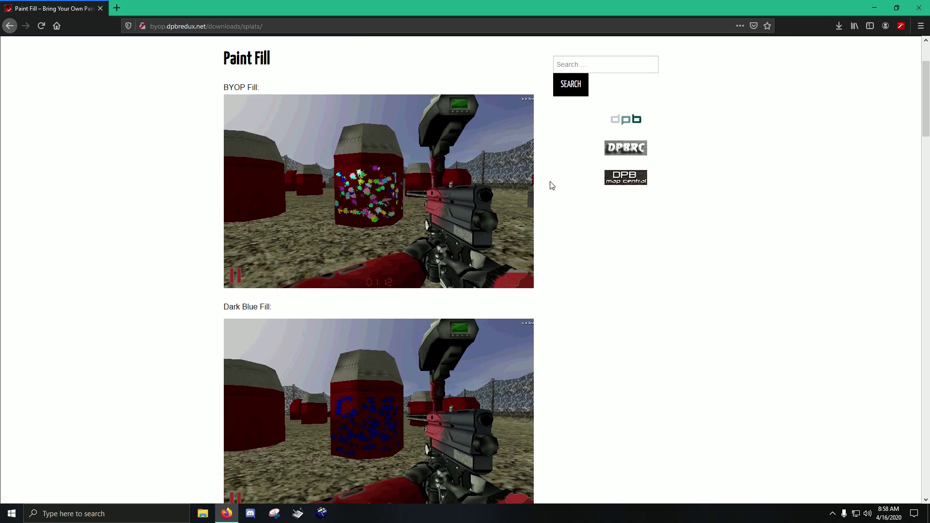
{"action": "scroll", "coordinate": [451, 218], "scroll_direction": "down", "scroll_amount": 4}
{"action": "scroll", "coordinate": [407, 308], "scroll_direction": "down", "scroll_amount": 8}
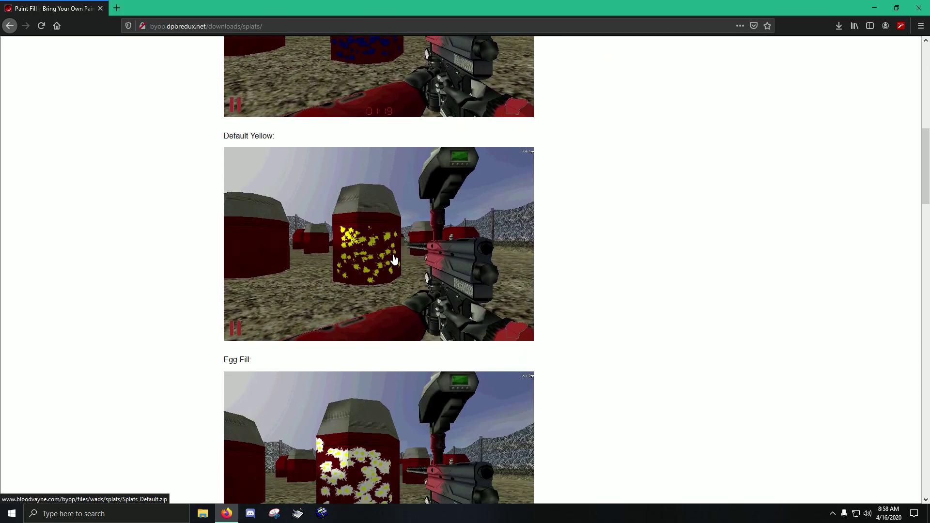
{"action": "scroll", "coordinate": [402, 218], "scroll_direction": "down", "scroll_amount": 2}
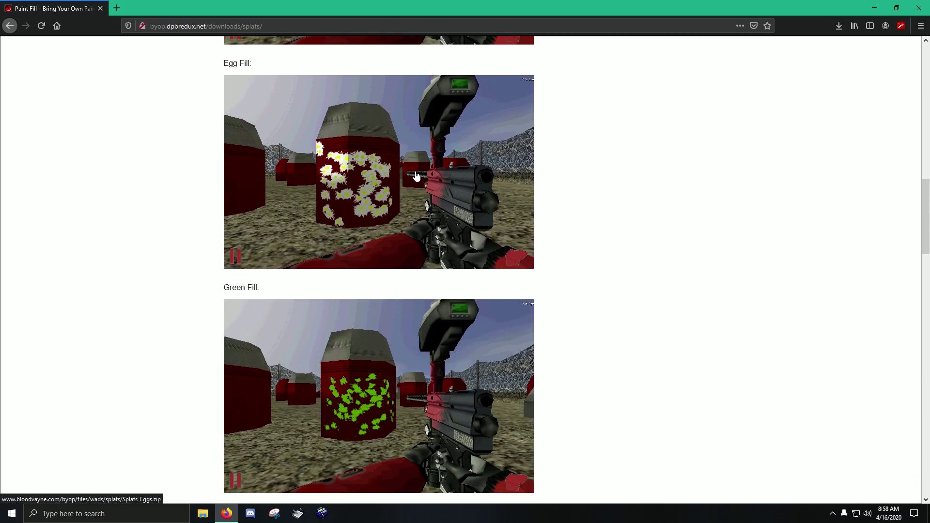
{"action": "scroll", "coordinate": [429, 194], "scroll_direction": "down", "scroll_amount": 2}
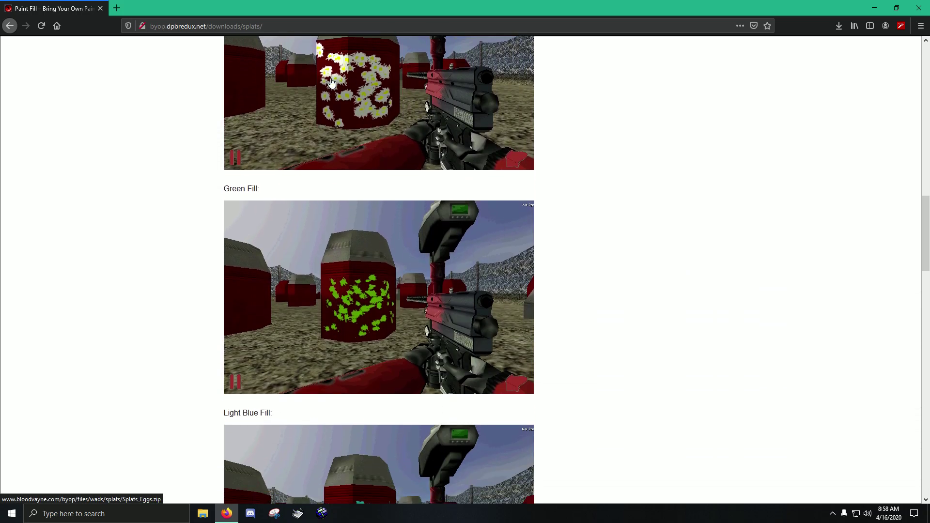
{"action": "scroll", "coordinate": [291, 213], "scroll_direction": "down", "scroll_amount": 2}
{"action": "scroll", "coordinate": [323, 224], "scroll_direction": "down", "scroll_amount": 15}
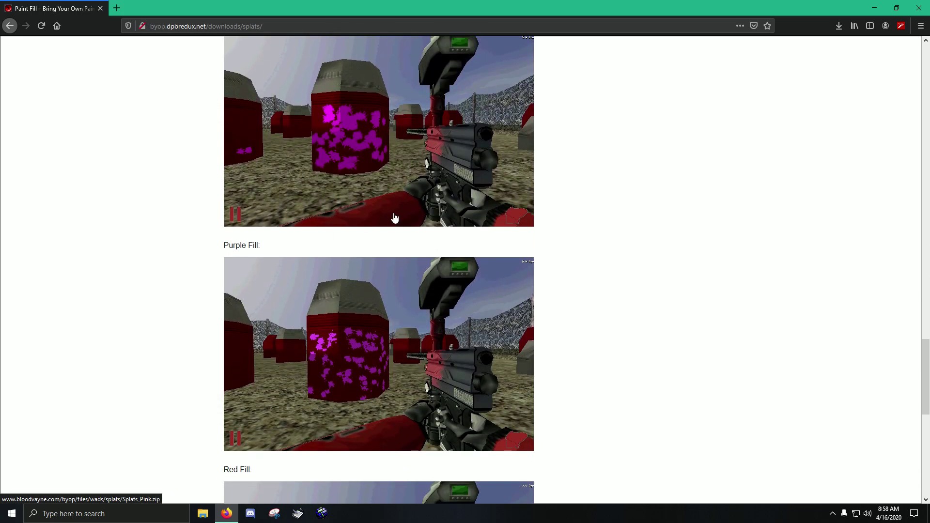
{"action": "scroll", "coordinate": [407, 219], "scroll_direction": "down", "scroll_amount": 6}
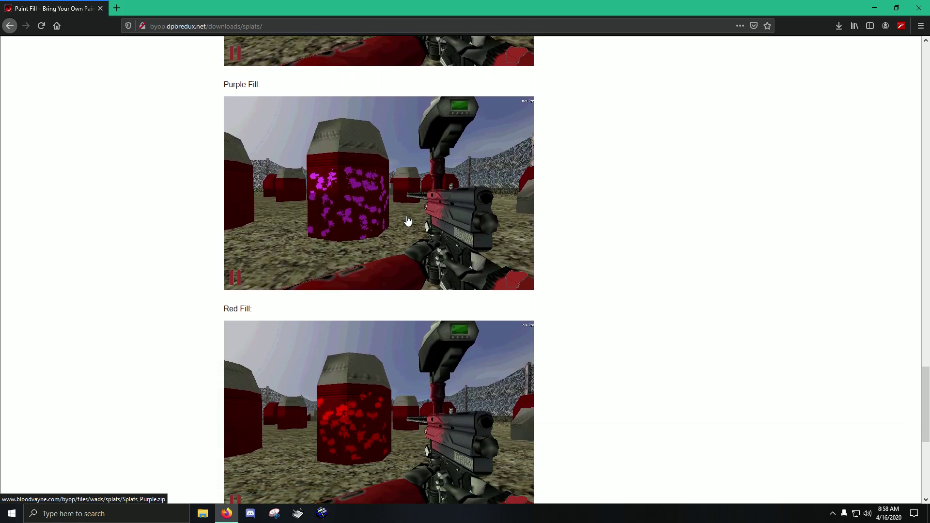
{"action": "scroll", "coordinate": [408, 221], "scroll_direction": "down", "scroll_amount": 3}
{"action": "scroll", "coordinate": [291, 94], "scroll_direction": "up", "scroll_amount": 1}
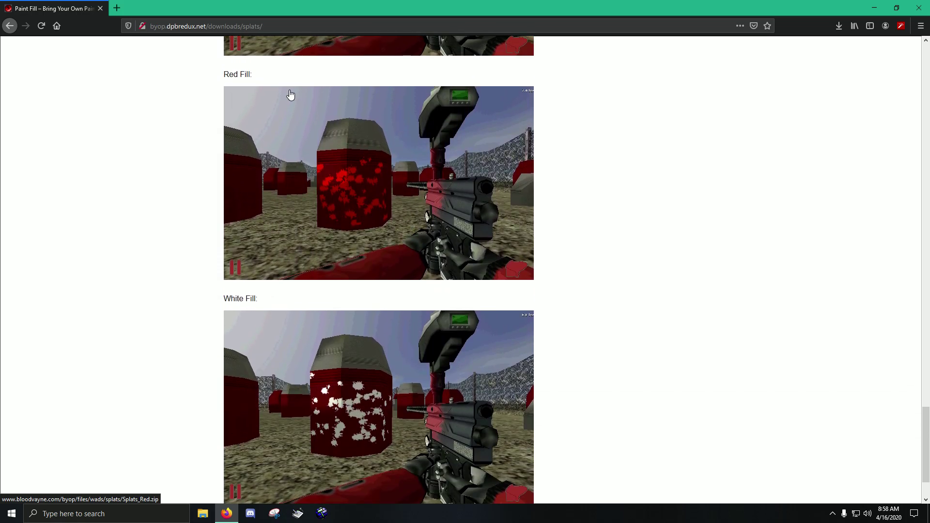
{"action": "scroll", "coordinate": [433, 189], "scroll_direction": "down", "scroll_amount": 2}
{"action": "scroll", "coordinate": [478, 327], "scroll_direction": "up", "scroll_amount": 14}
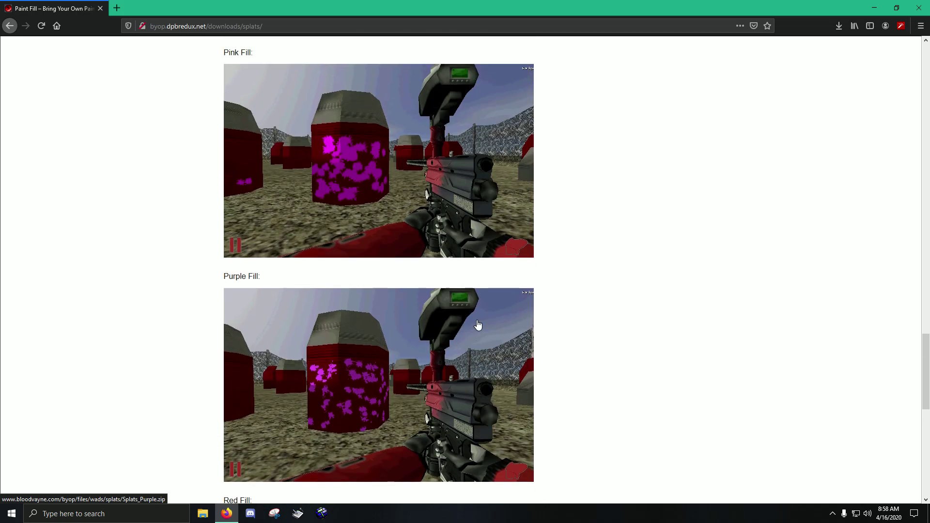
{"action": "scroll", "coordinate": [422, 346], "scroll_direction": "down", "scroll_amount": 5}
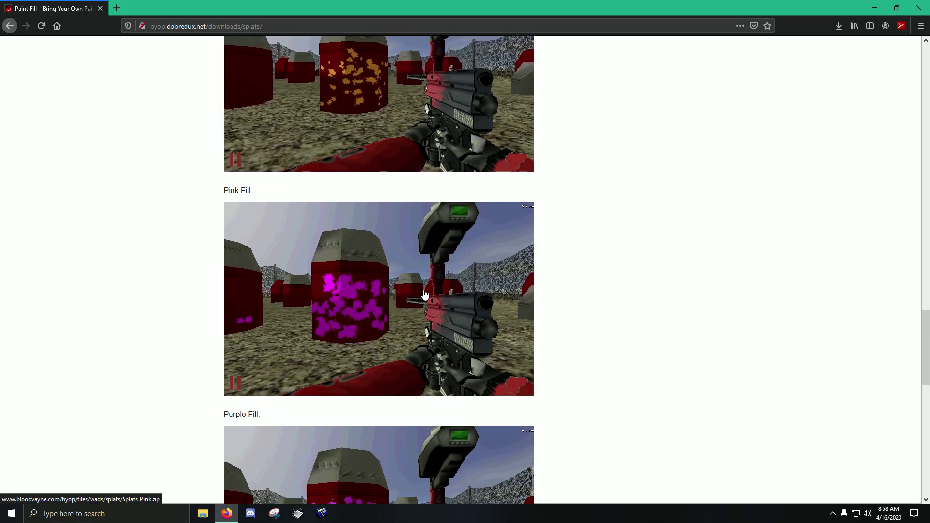
{"action": "scroll", "coordinate": [366, 394], "scroll_direction": "down", "scroll_amount": 1}
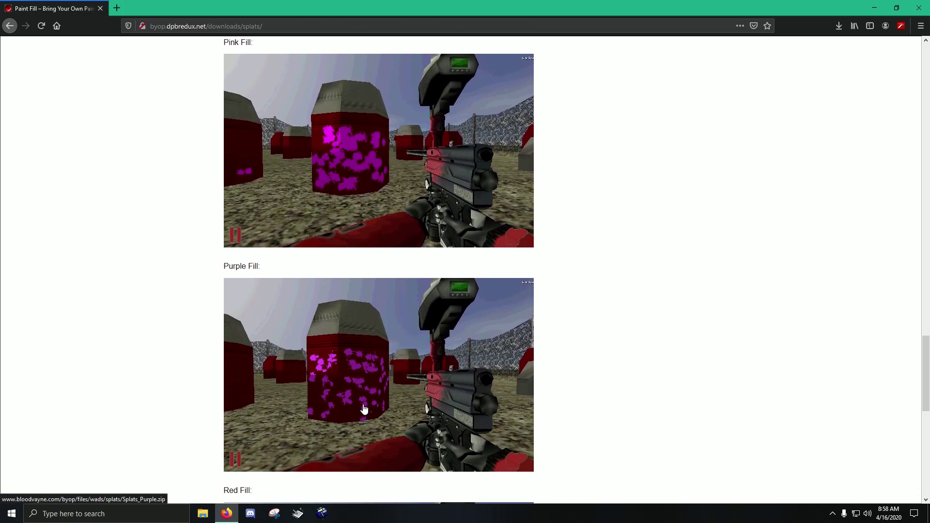
{"action": "scroll", "coordinate": [385, 392], "scroll_direction": "up", "scroll_amount": 1}
{"action": "scroll", "coordinate": [411, 402], "scroll_direction": "up", "scroll_amount": 3}
{"action": "scroll", "coordinate": [426, 424], "scroll_direction": "down", "scroll_amount": 5}
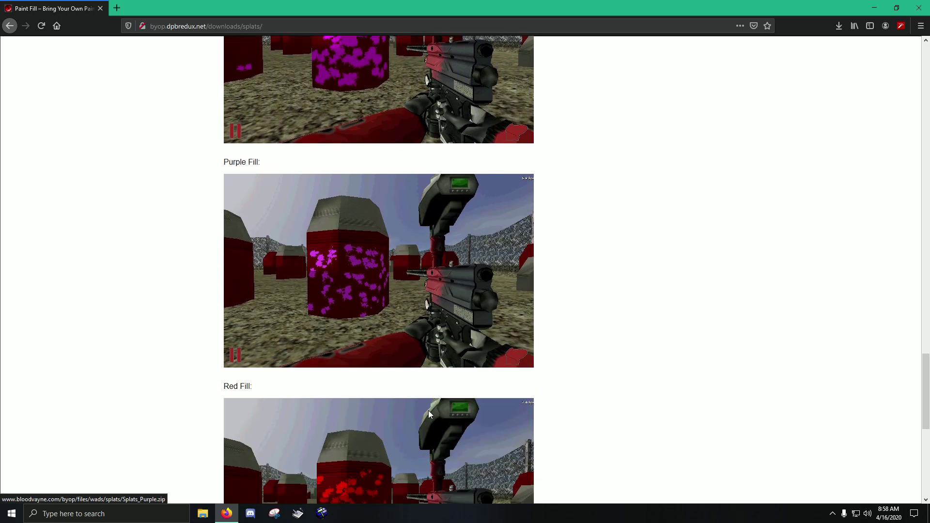
{"action": "scroll", "coordinate": [421, 300], "scroll_direction": "up", "scroll_amount": 4}
Step: Save the Pink Fill pack as Splats_Pink.zip in Downloads and open its folder
{"action": "left_click", "coordinate": [421, 300]}
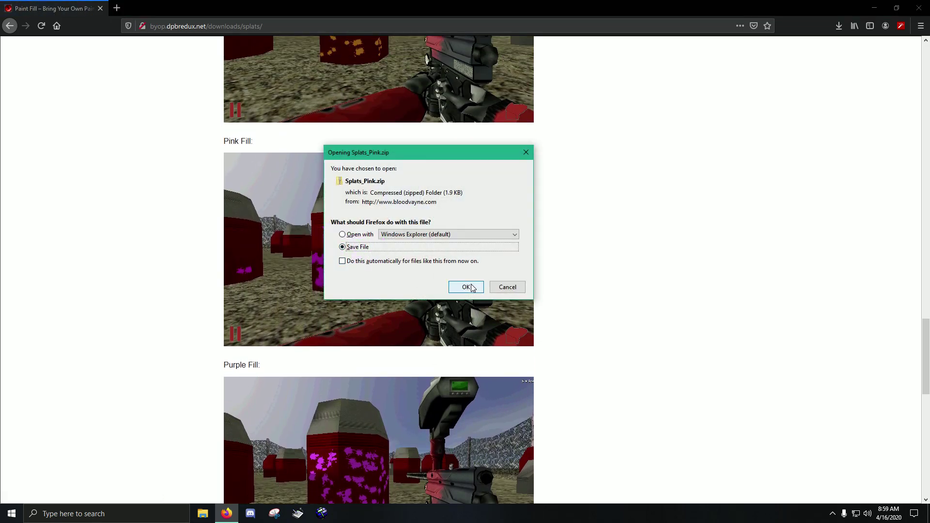
{"action": "left_click", "coordinate": [466, 287]}
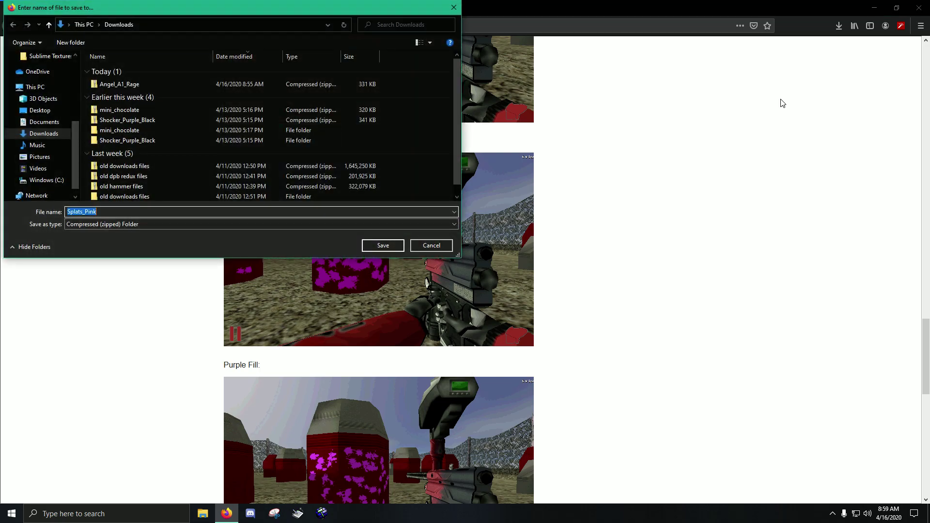
{"action": "left_click", "coordinate": [383, 245]}
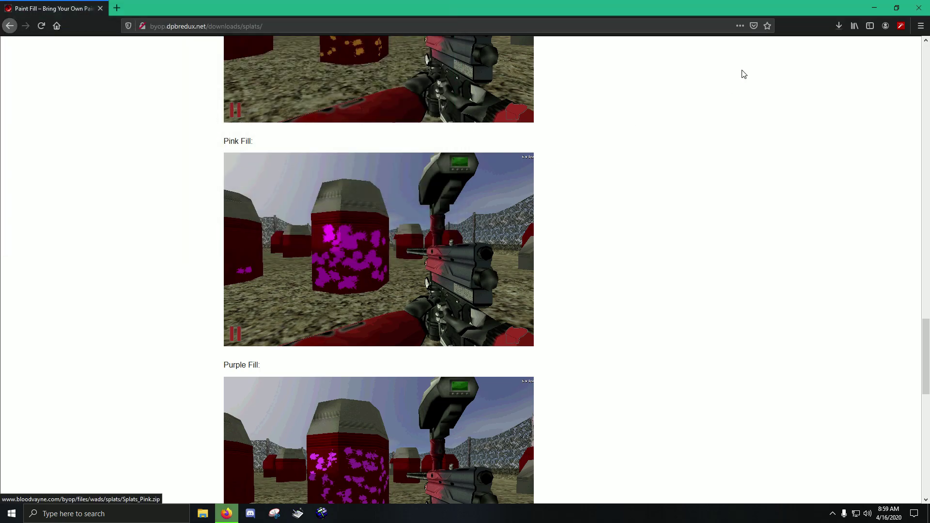
{"action": "left_click", "coordinate": [838, 28]}
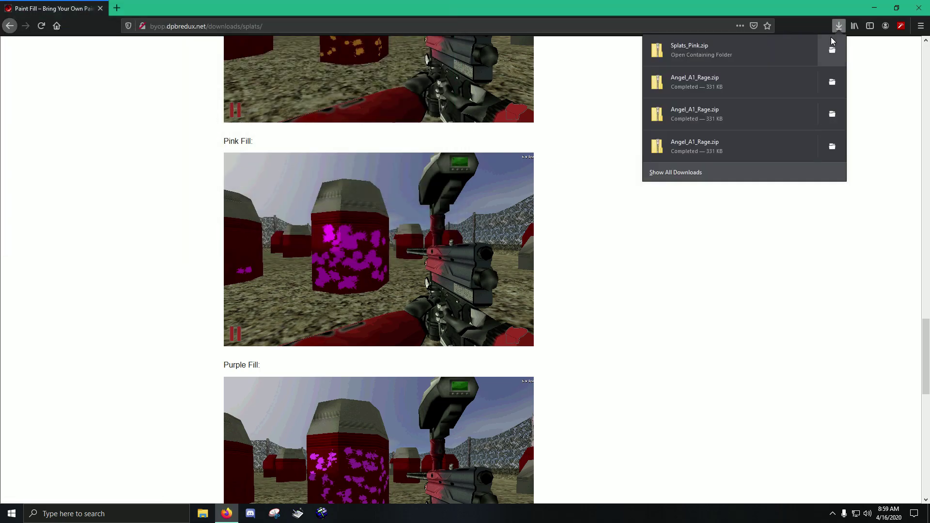
{"action": "left_click", "coordinate": [832, 51]}
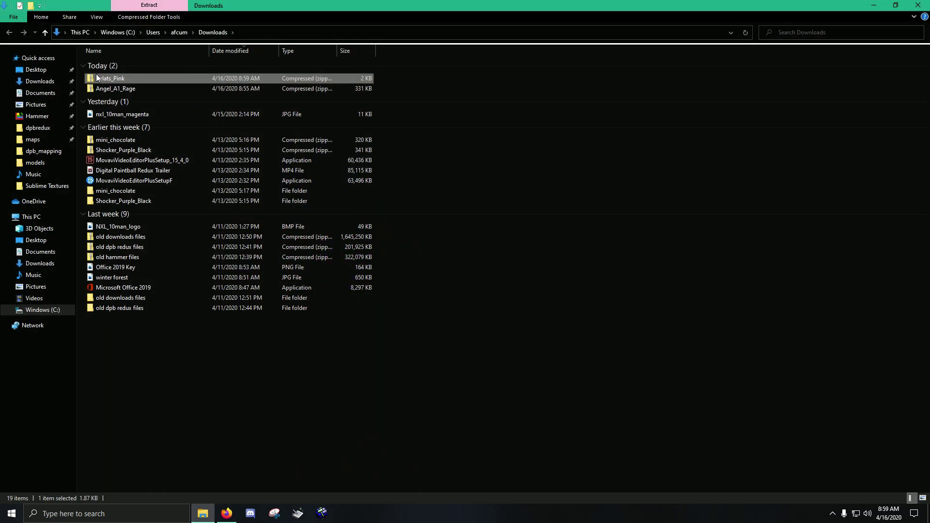
Step: Start Extract All on Splats_Pink and browse to Steam\steamapps\common\Half-Life\dpbredux
{"action": "right_click", "coordinate": [97, 77]}
{"action": "left_click", "coordinate": [118, 105]}
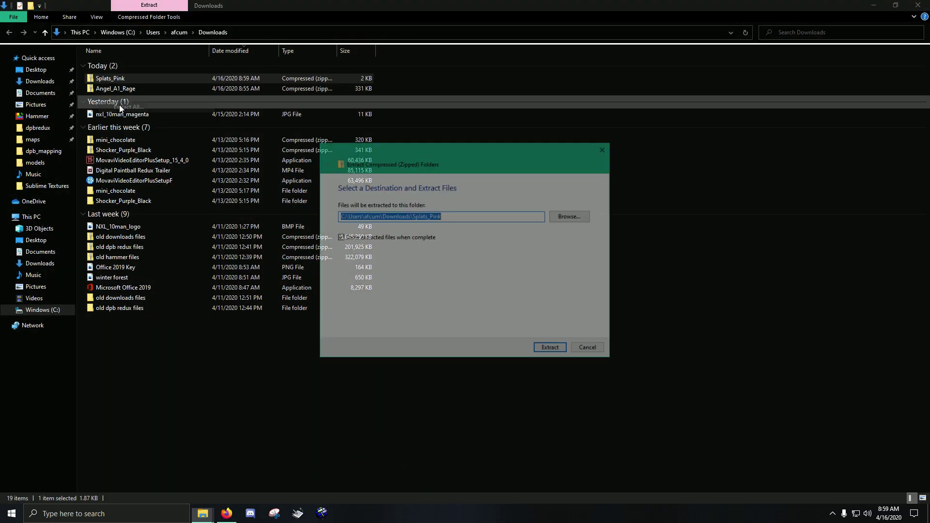
{"action": "left_click", "coordinate": [568, 219]}
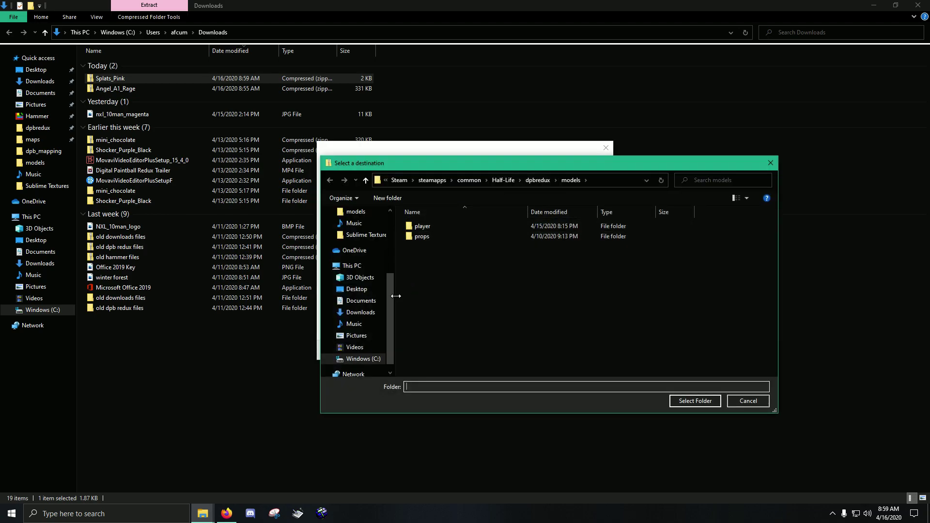
{"action": "left_click", "coordinate": [364, 358]}
{"action": "double_click", "coordinate": [441, 265]}
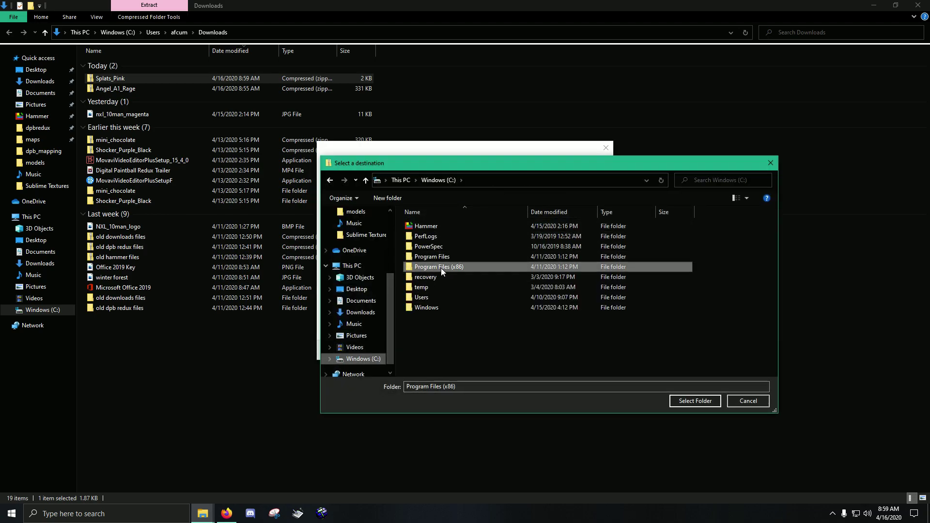
{"action": "scroll", "coordinate": [435, 296], "scroll_direction": "down", "scroll_amount": 3}
{"action": "double_click", "coordinate": [430, 289]}
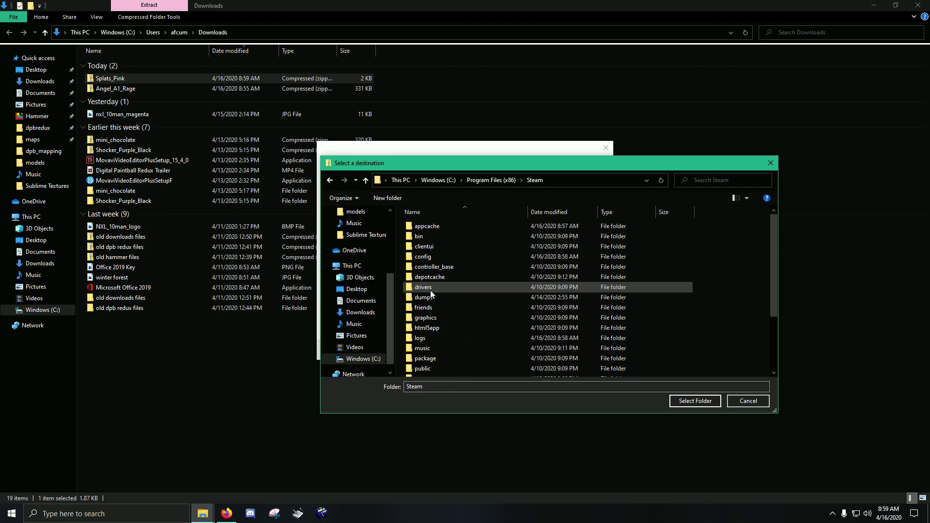
{"action": "double_click", "coordinate": [427, 340]}
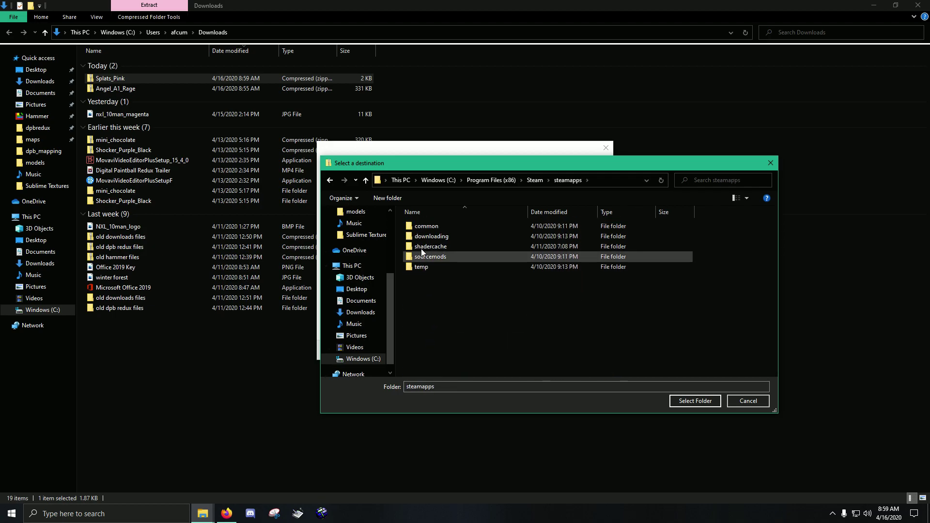
{"action": "double_click", "coordinate": [425, 226]}
{"action": "double_click", "coordinate": [426, 228]}
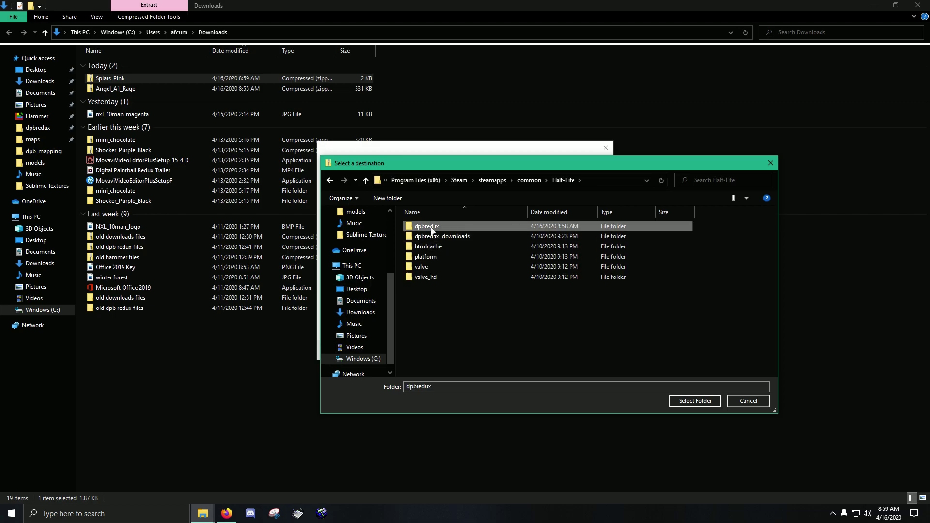
{"action": "double_click", "coordinate": [431, 227]}
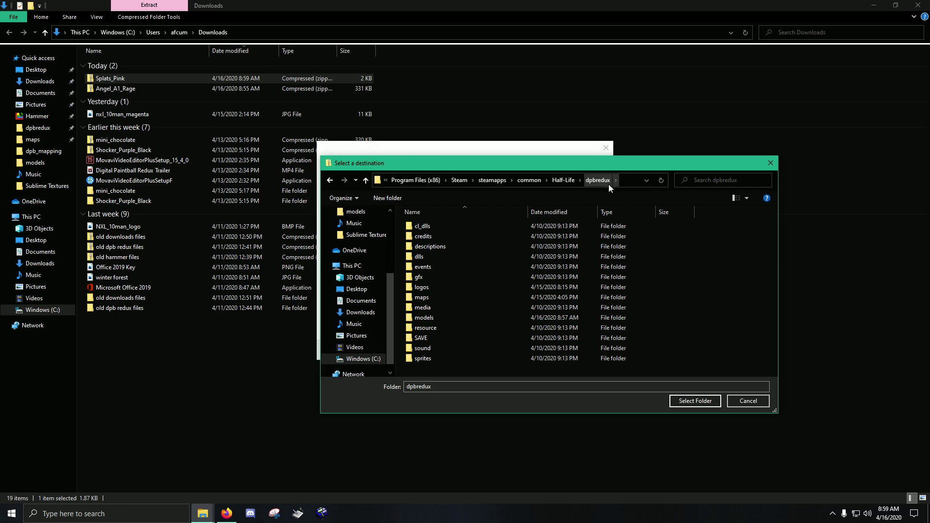
Step: Extract the splats into dpbredux, leaving the existing decals.wad unreplaced
{"action": "left_click", "coordinate": [689, 401]}
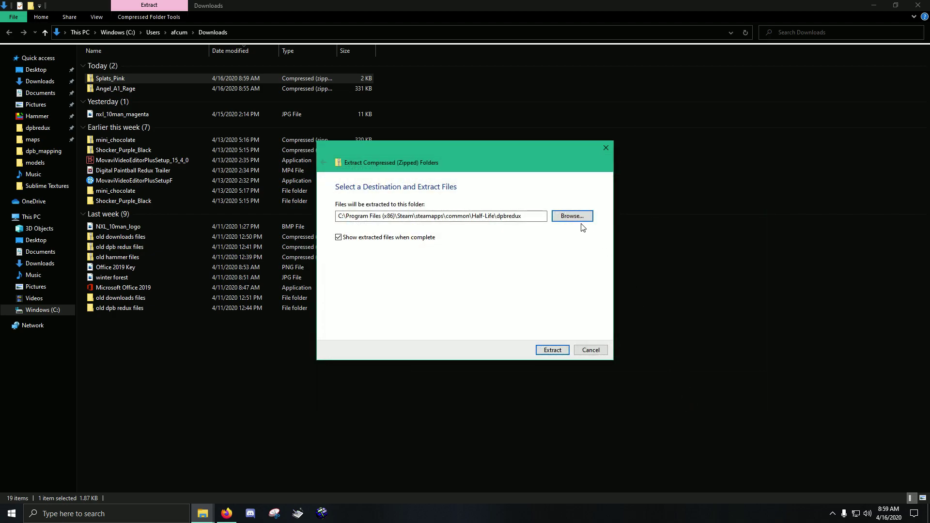
{"action": "left_click", "coordinate": [552, 349]}
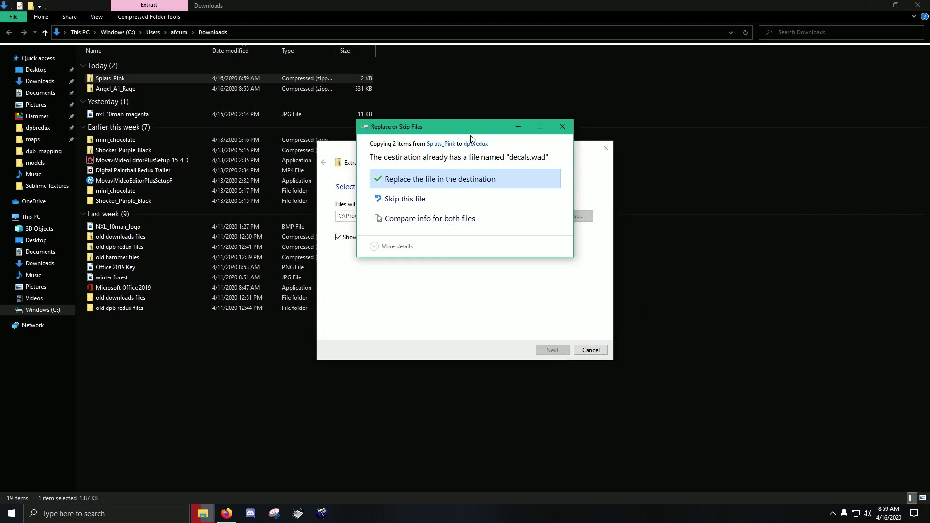
{"action": "left_click_drag", "start_coordinate": [461, 130], "coordinate": [759, 126]}
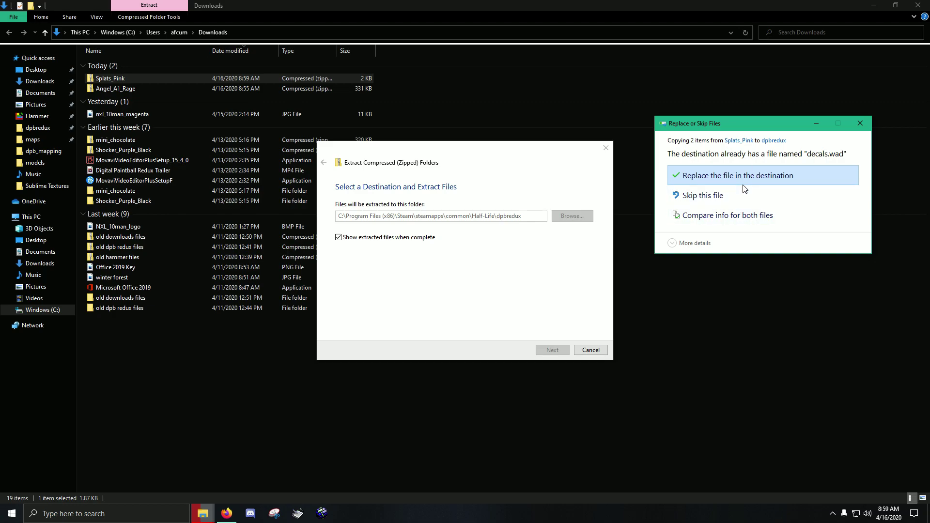
{"action": "left_click_drag", "start_coordinate": [742, 121], "coordinate": [704, 86]}
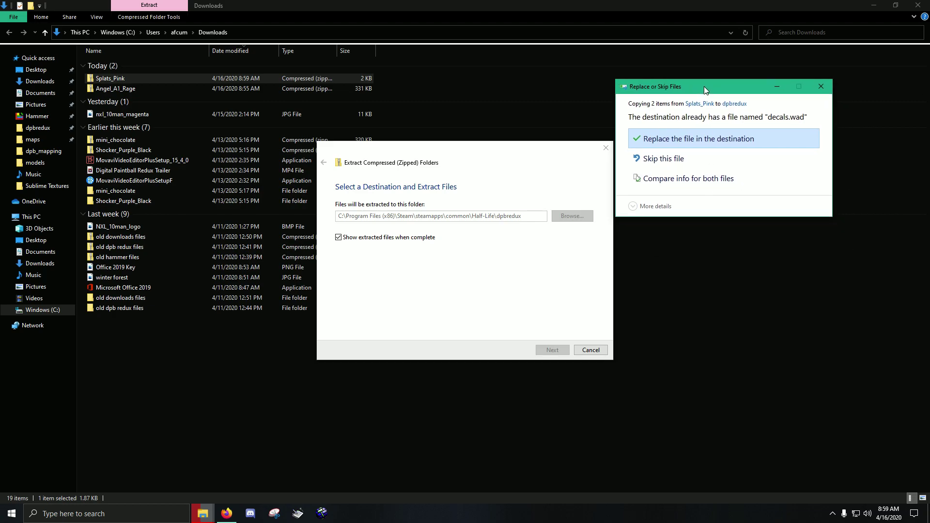
{"action": "left_click", "coordinate": [823, 88]}
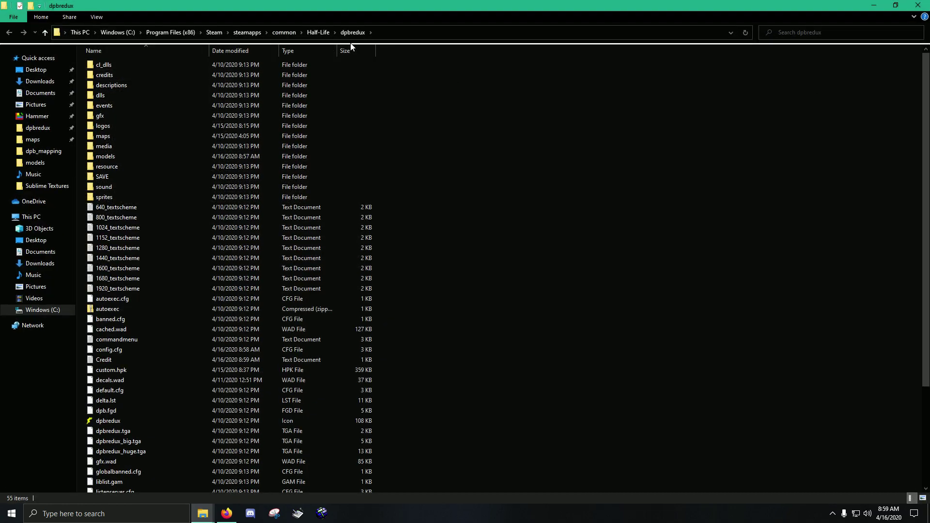
Step: Close the Explorer windows and go to the BYOP Paintballs sprites page
{"action": "left_click", "coordinate": [918, 5]}
{"action": "left_click", "coordinate": [919, 7]}
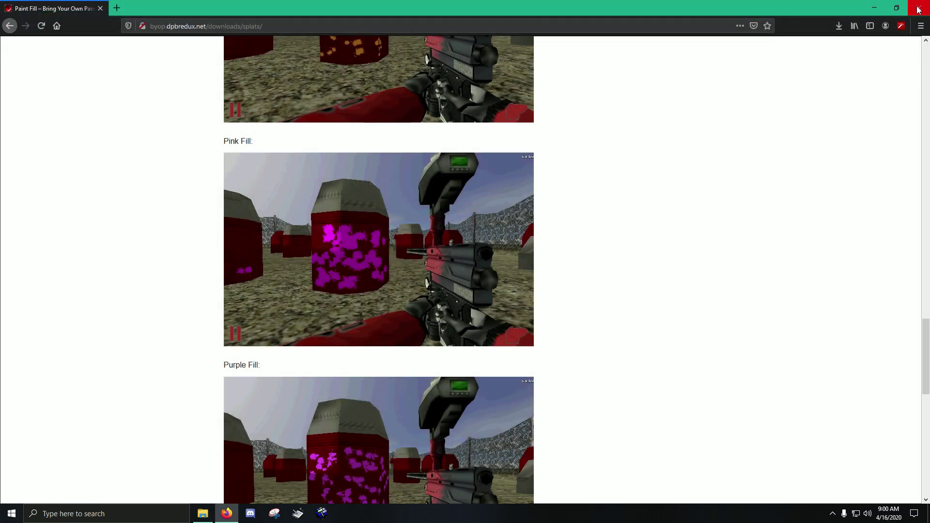
{"action": "scroll", "coordinate": [174, 171], "scroll_direction": "up", "scroll_amount": 15}
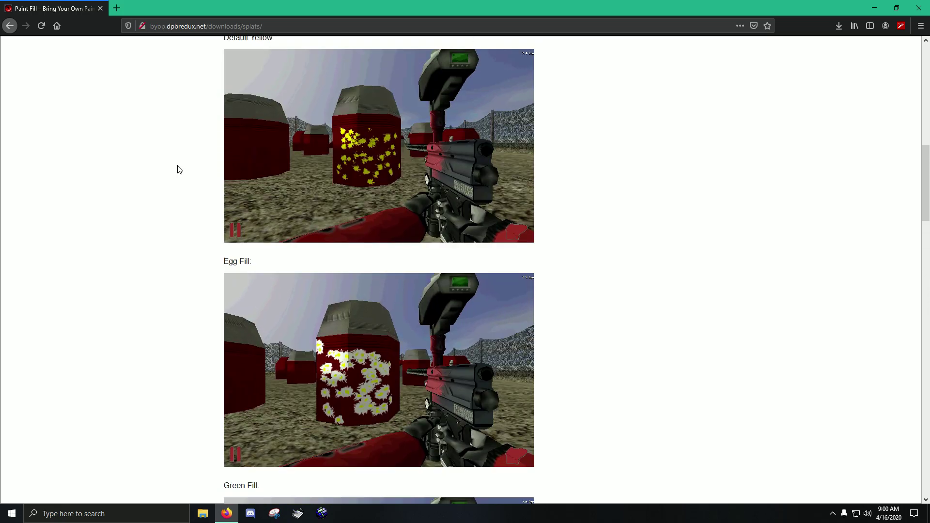
{"action": "scroll", "coordinate": [179, 170], "scroll_direction": "up", "scroll_amount": 10}
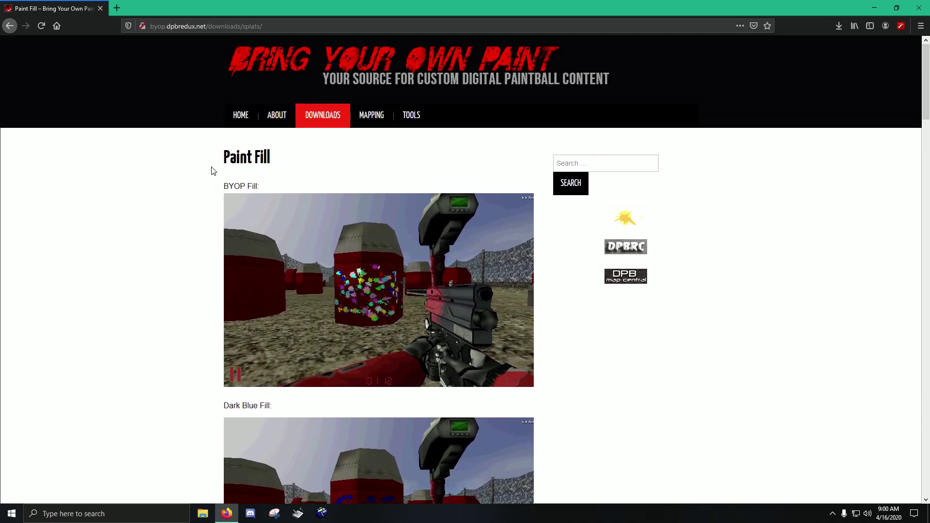
{"action": "mouse_move", "coordinate": [325, 122]}
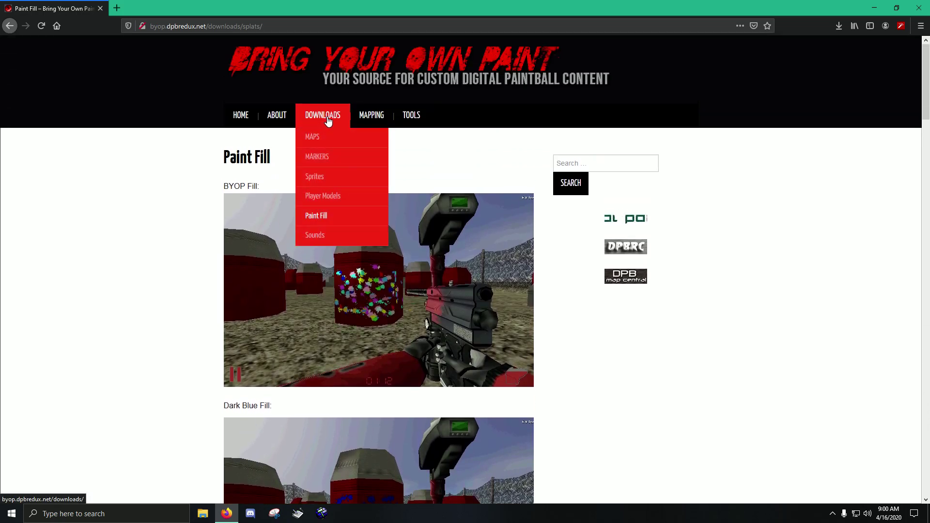
{"action": "mouse_move", "coordinate": [320, 156]}
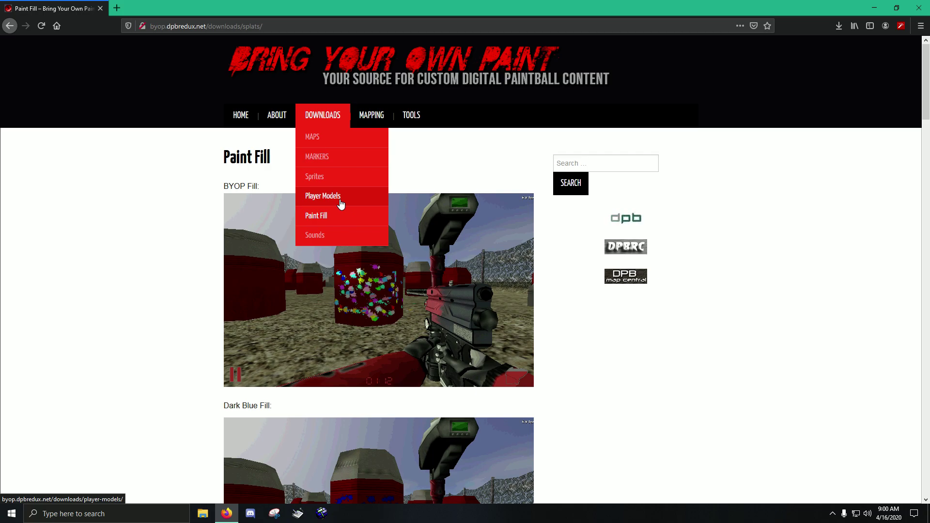
{"action": "mouse_move", "coordinate": [327, 178]}
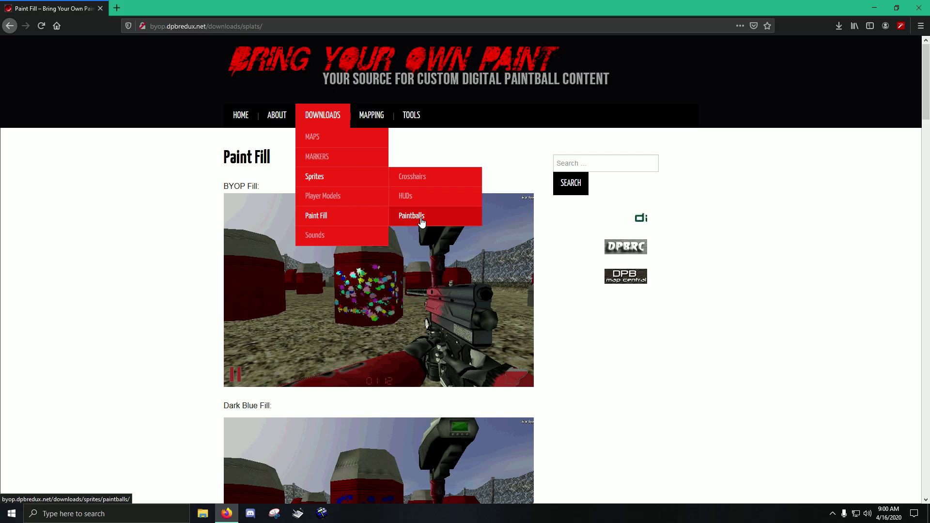
{"action": "left_click", "coordinate": [420, 216]}
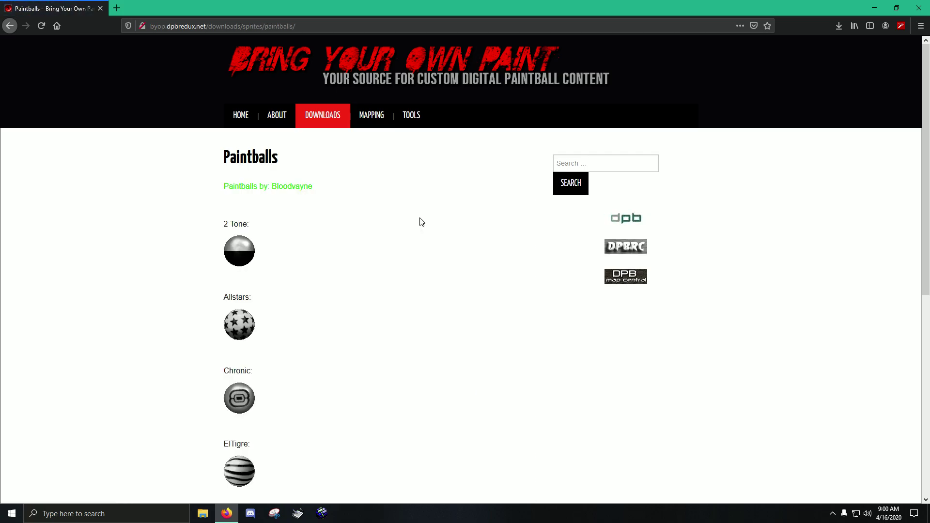
Step: Save the Evil paintball skin as Paintball_Evil.zip in the Downloads folder
{"action": "scroll", "coordinate": [349, 203], "scroll_direction": "down", "scroll_amount": 3}
{"action": "scroll", "coordinate": [290, 189], "scroll_direction": "down", "scroll_amount": 2}
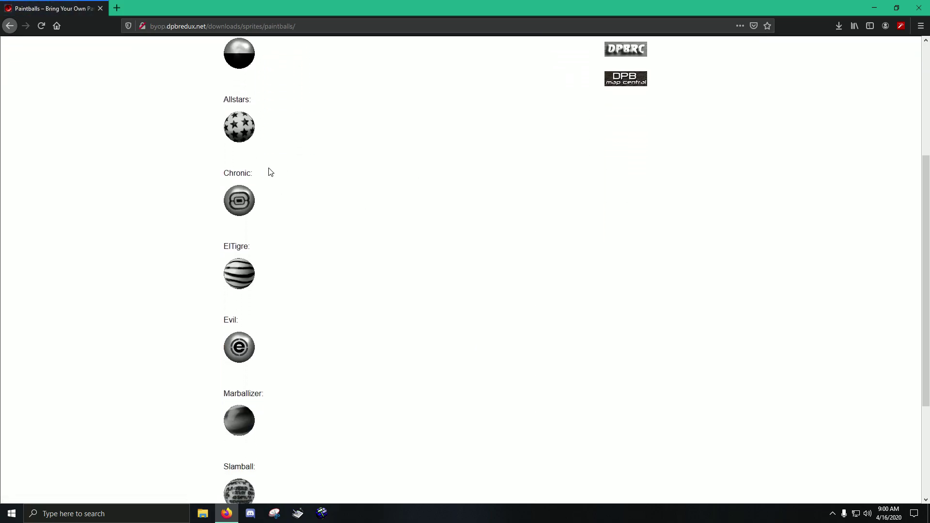
{"action": "scroll", "coordinate": [291, 218], "scroll_direction": "up", "scroll_amount": 4}
{"action": "scroll", "coordinate": [305, 241], "scroll_direction": "down", "scroll_amount": 1}
{"action": "scroll", "coordinate": [305, 240], "scroll_direction": "down", "scroll_amount": 5}
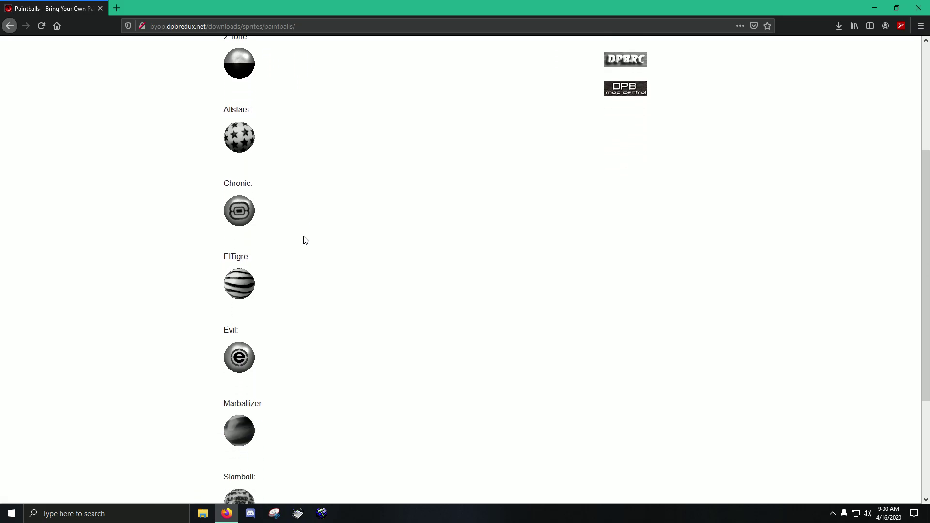
{"action": "scroll", "coordinate": [306, 237], "scroll_direction": "up", "scroll_amount": 5}
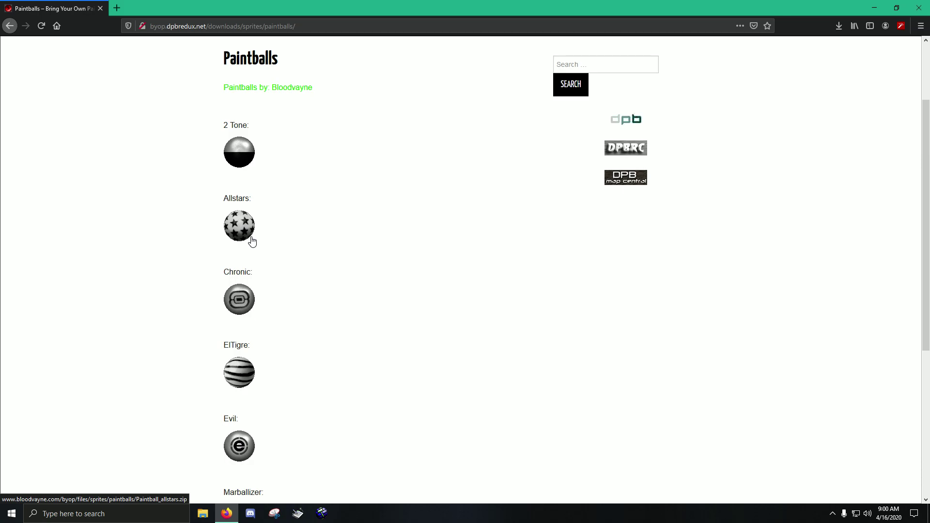
{"action": "scroll", "coordinate": [251, 240], "scroll_direction": "down", "scroll_amount": 1}
{"action": "scroll", "coordinate": [252, 247], "scroll_direction": "down", "scroll_amount": 2}
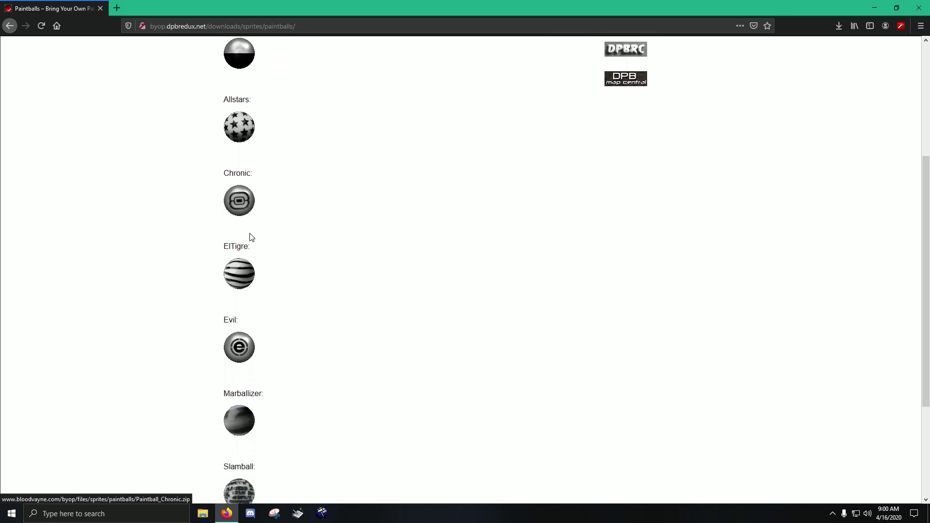
{"action": "scroll", "coordinate": [267, 286], "scroll_direction": "down", "scroll_amount": 3}
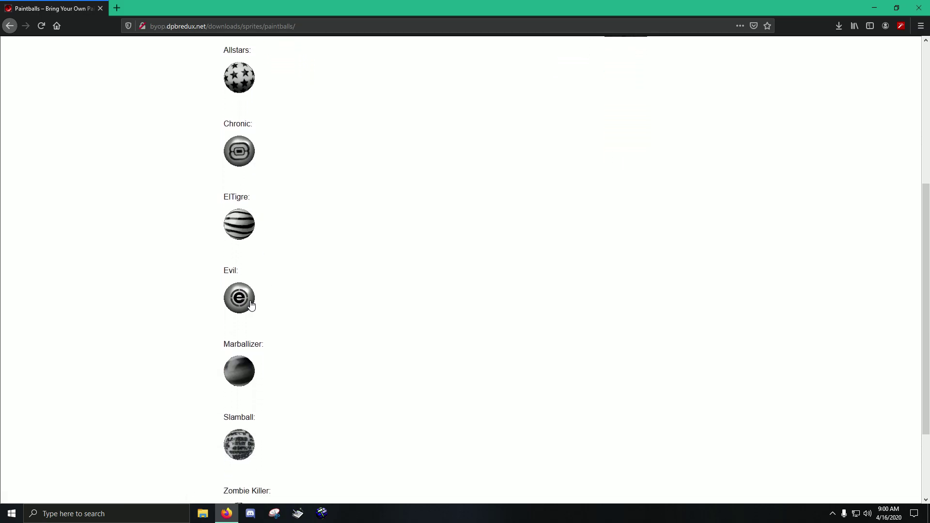
{"action": "scroll", "coordinate": [278, 392], "scroll_direction": "up", "scroll_amount": 6}
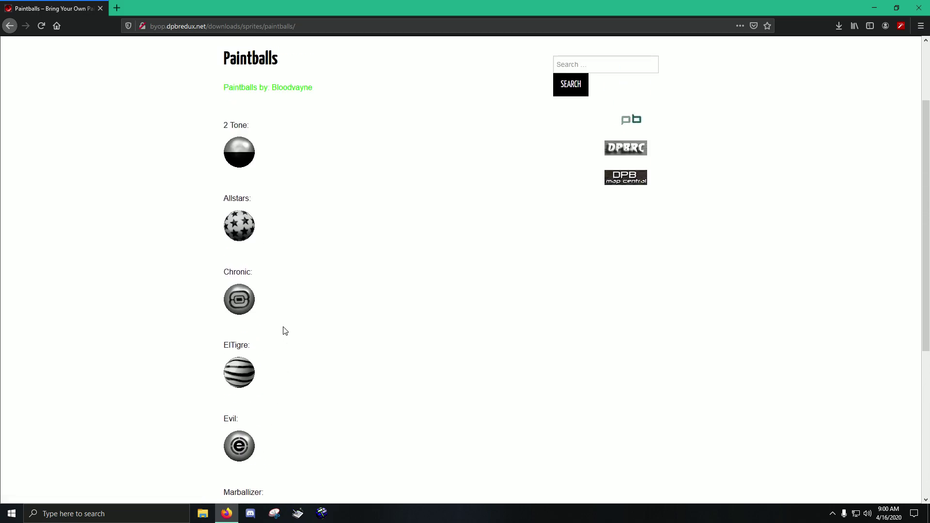
{"action": "scroll", "coordinate": [281, 329], "scroll_direction": "down", "scroll_amount": 2}
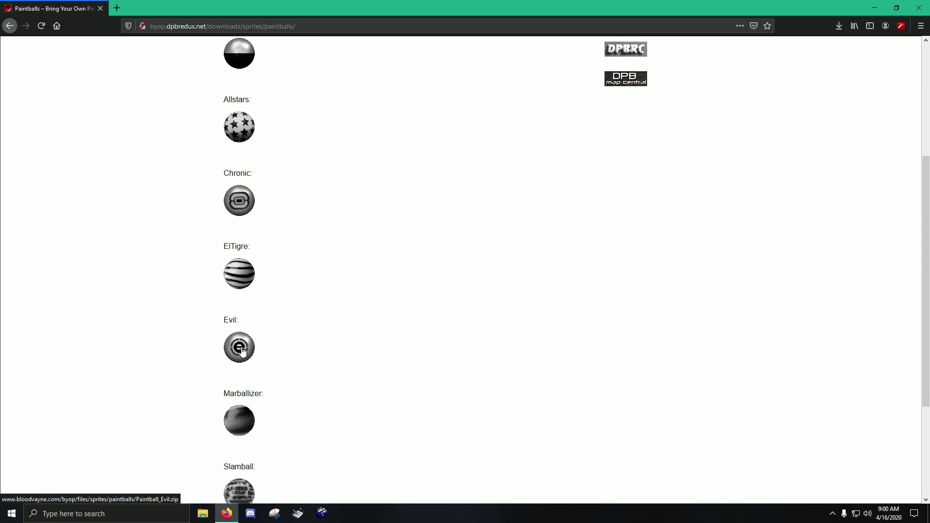
{"action": "left_click", "coordinate": [242, 352]}
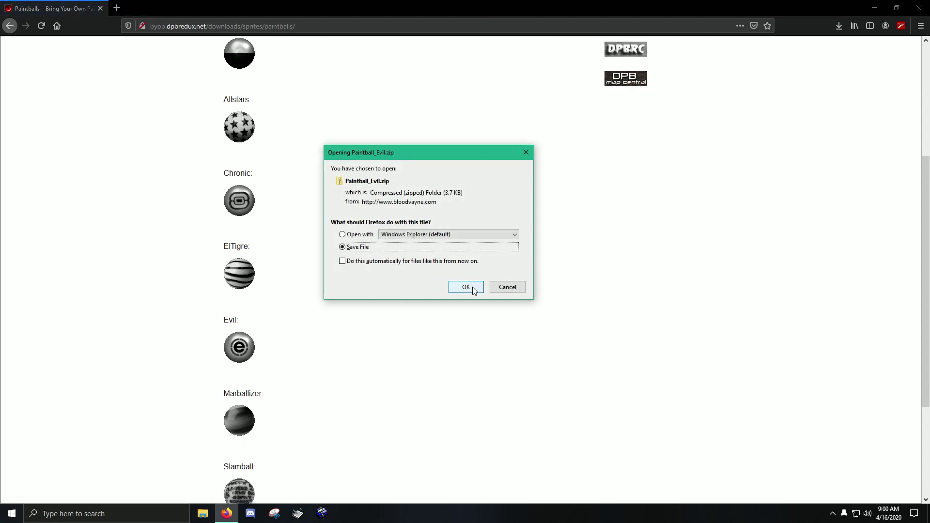
{"action": "left_click", "coordinate": [466, 287]}
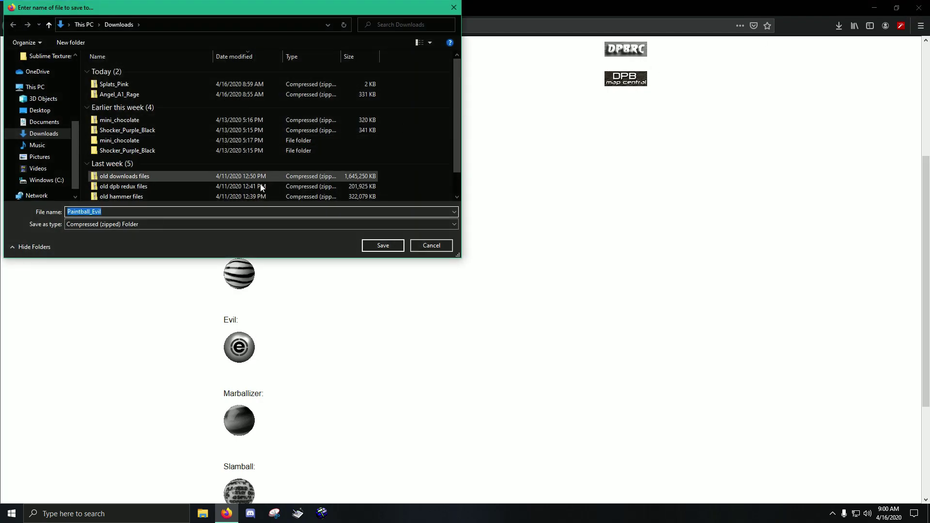
{"action": "left_click", "coordinate": [381, 245]}
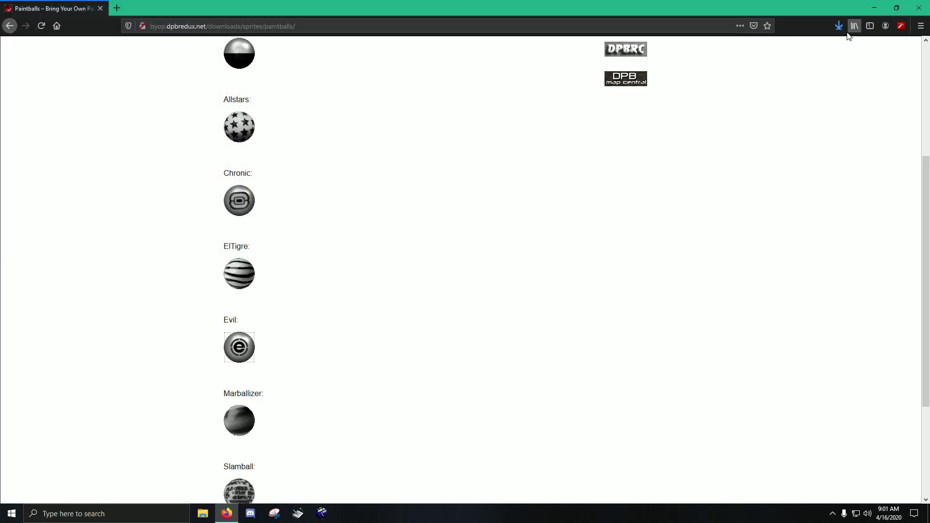
Step: Open Paintball_Evil's folder, start Extract All and browse into dpbredux\sprites
{"action": "left_click", "coordinate": [836, 48]}
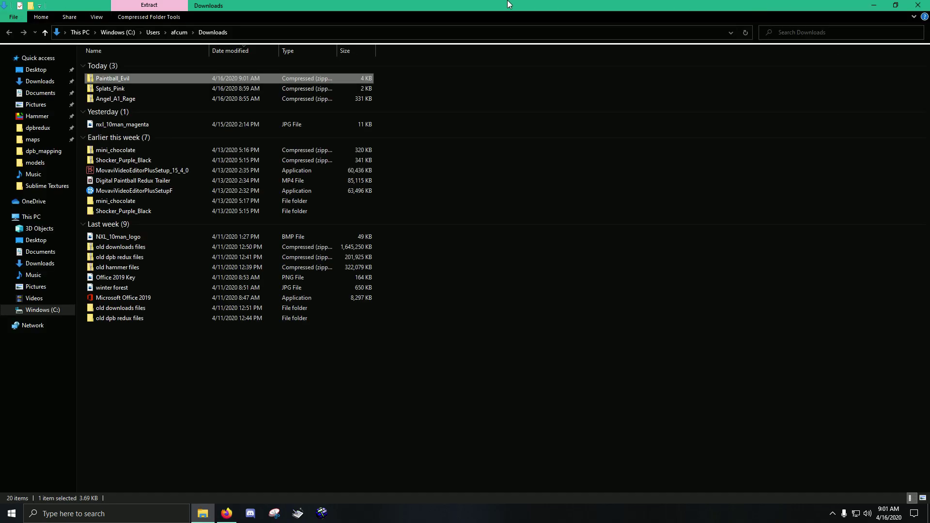
{"action": "right_click", "coordinate": [133, 77]}
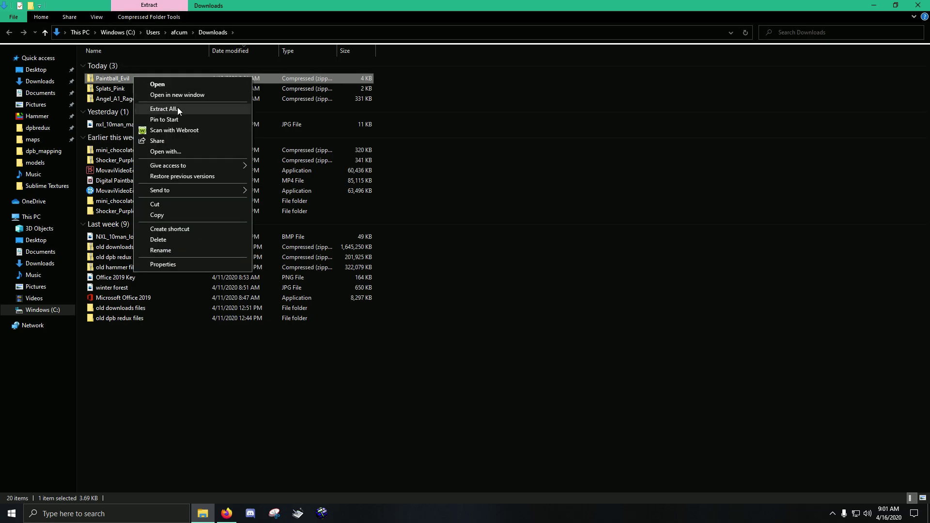
{"action": "left_click", "coordinate": [163, 108]}
{"action": "left_click", "coordinate": [576, 214]}
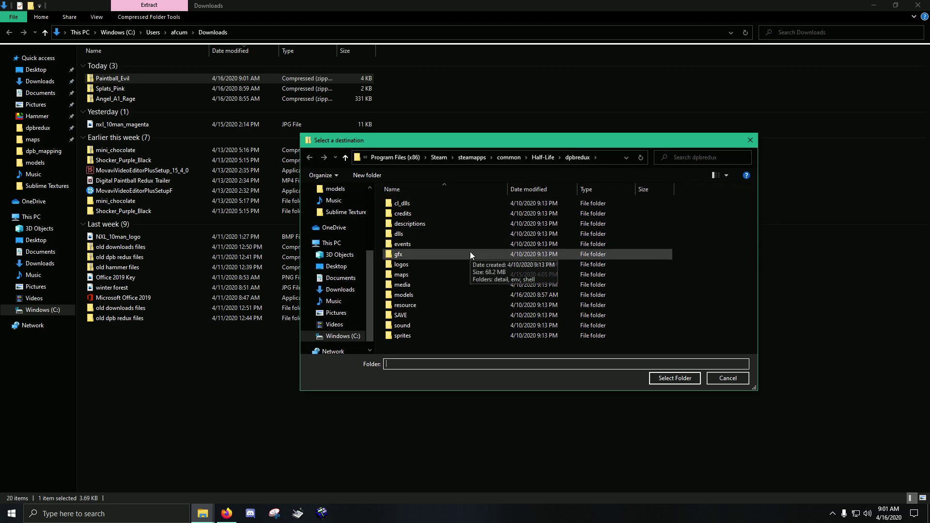
{"action": "double_click", "coordinate": [408, 335]}
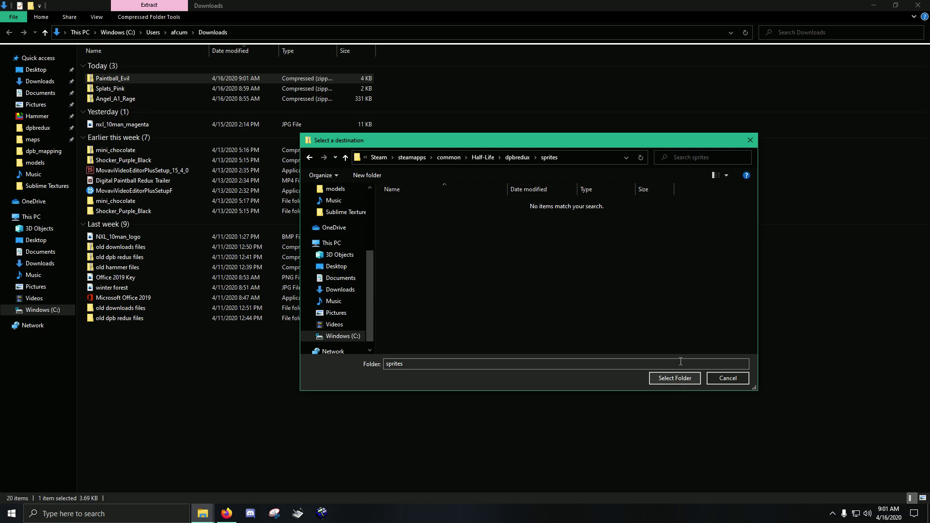
Step: Cancel both the folder picker and the extraction of Paintball_Evil
{"action": "left_click_drag", "start_coordinate": [584, 141], "coordinate": [590, 78]}
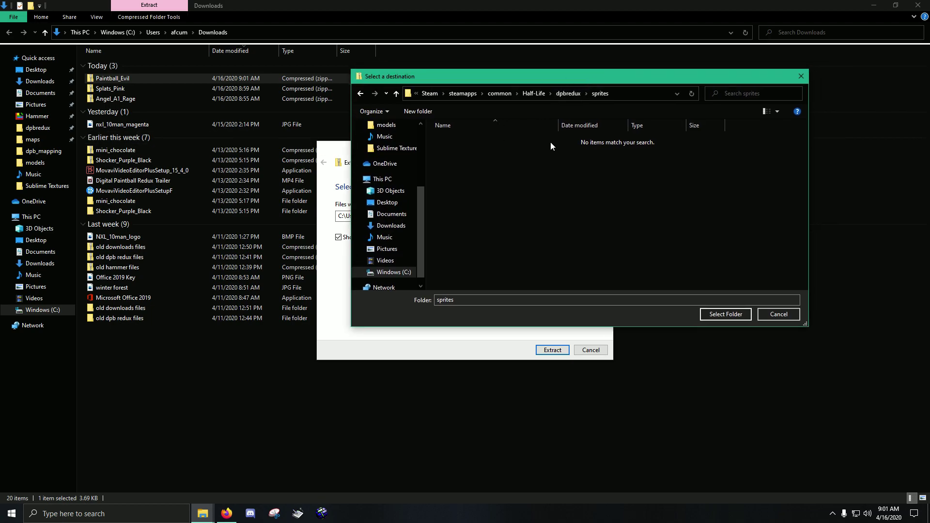
{"action": "left_click_drag", "start_coordinate": [492, 76], "coordinate": [500, 107]}
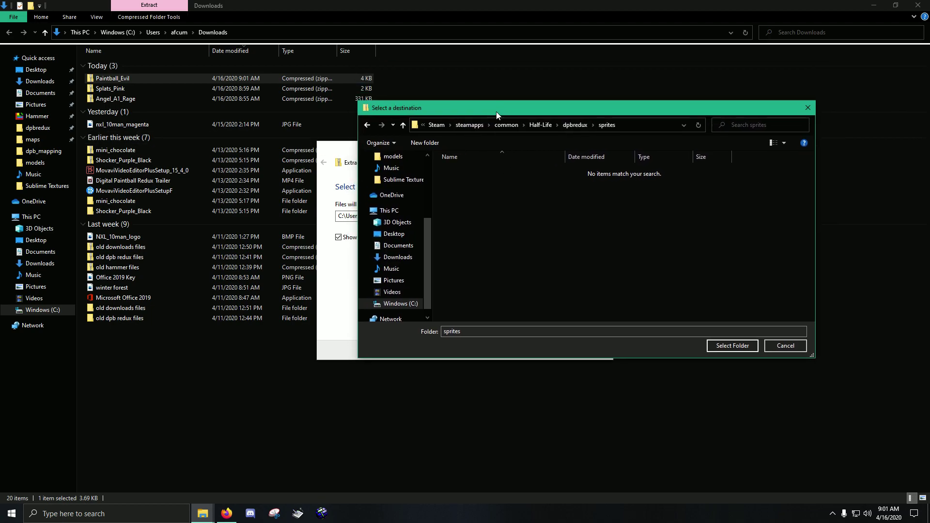
{"action": "left_click", "coordinate": [800, 347]}
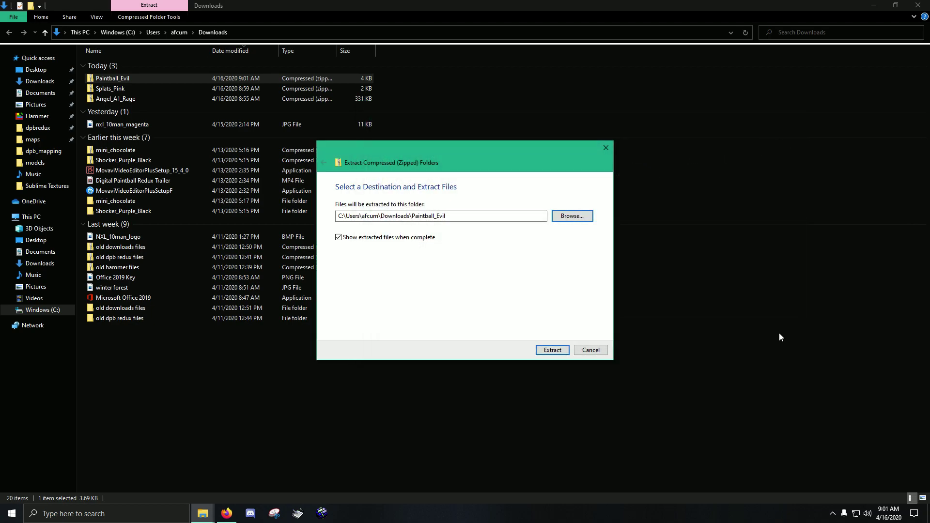
{"action": "left_click", "coordinate": [590, 351]}
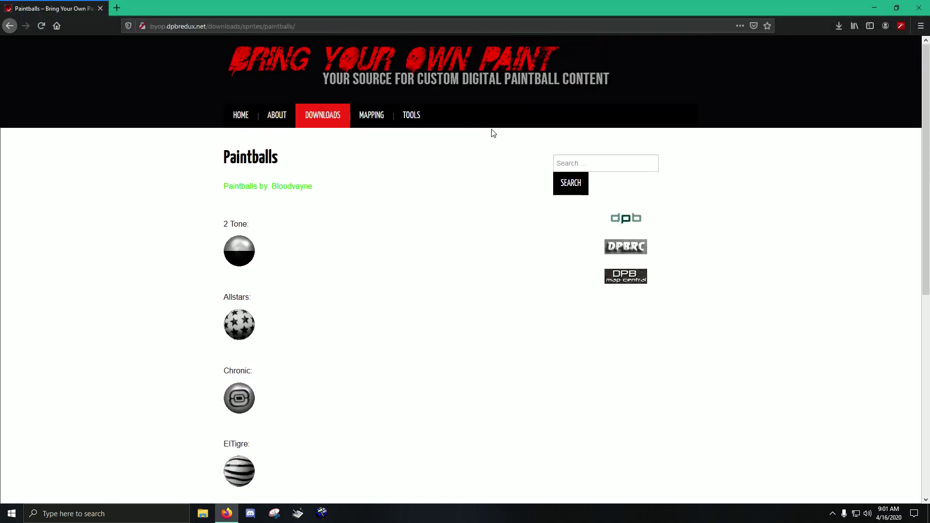
Step: Open the Sounds downloads page on Bring Your Own Paint
{"action": "mouse_move", "coordinate": [322, 116]}
{"action": "mouse_move", "coordinate": [333, 170]}
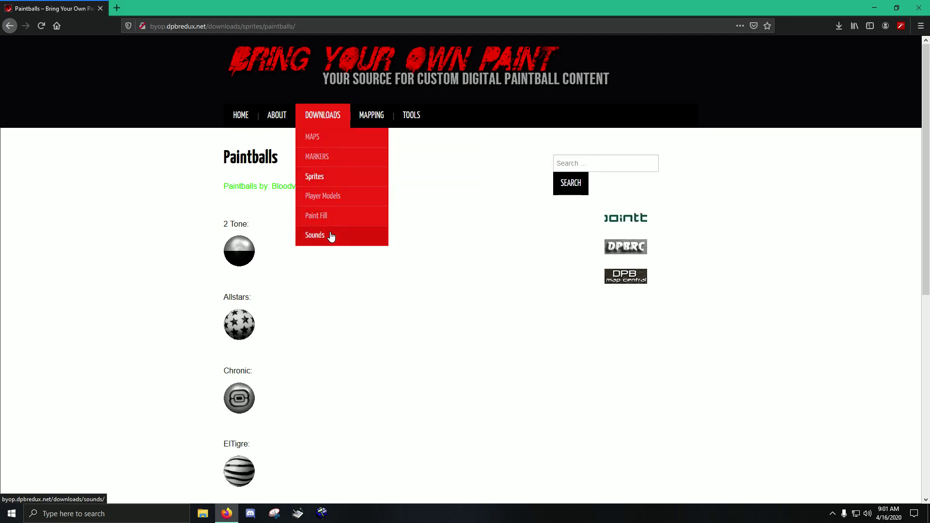
{"action": "left_click", "coordinate": [330, 239]}
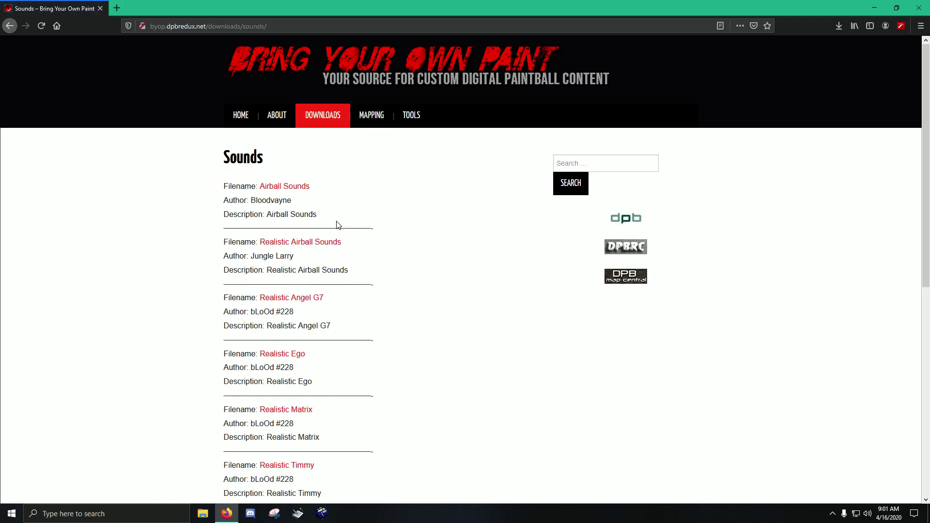
{"action": "scroll", "coordinate": [372, 224], "scroll_direction": "down", "scroll_amount": 8}
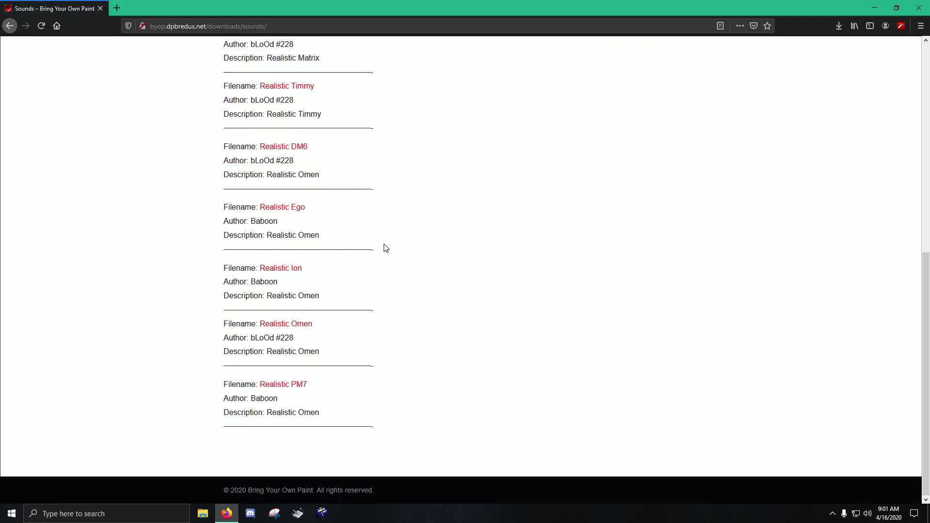
{"action": "scroll", "coordinate": [381, 269], "scroll_direction": "up", "scroll_amount": 10}
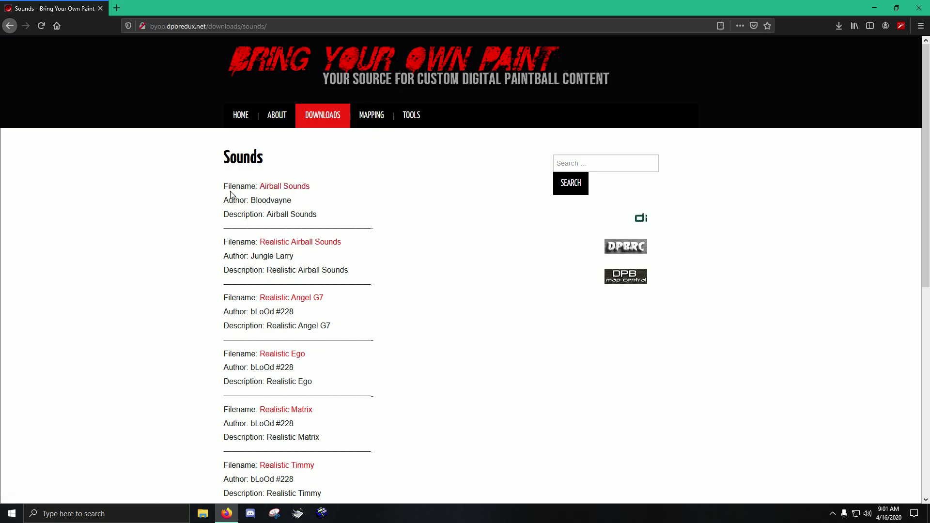
Step: Look over the Airball Sounds, Realistic Airball Sounds and Realistic Angel G7 listings, then switch to Discord
{"action": "left_click_drag", "start_coordinate": [225, 165], "coordinate": [322, 196]}
{"action": "left_click", "coordinate": [325, 222]}
{"action": "left_click", "coordinate": [223, 150]}
{"action": "left_click", "coordinate": [322, 195]}
{"action": "scroll", "coordinate": [417, 249], "scroll_direction": "down", "scroll_amount": 7}
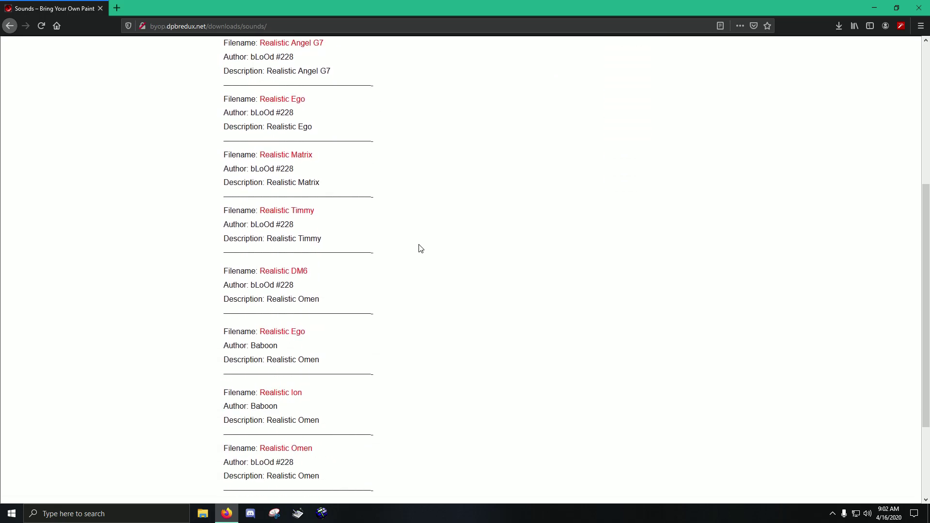
{"action": "scroll", "coordinate": [421, 245], "scroll_direction": "up", "scroll_amount": 5}
{"action": "scroll", "coordinate": [421, 244], "scroll_direction": "up", "scroll_amount": 2}
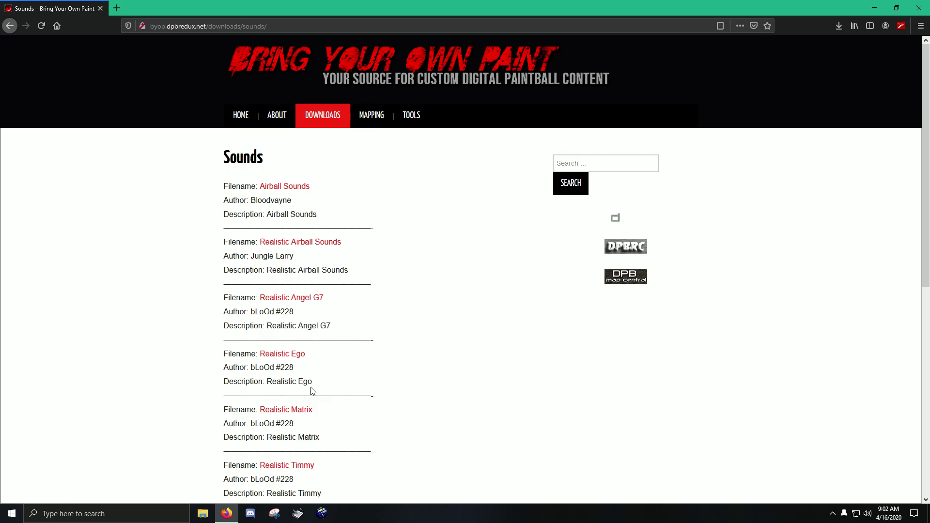
{"action": "left_click", "coordinate": [257, 510]}
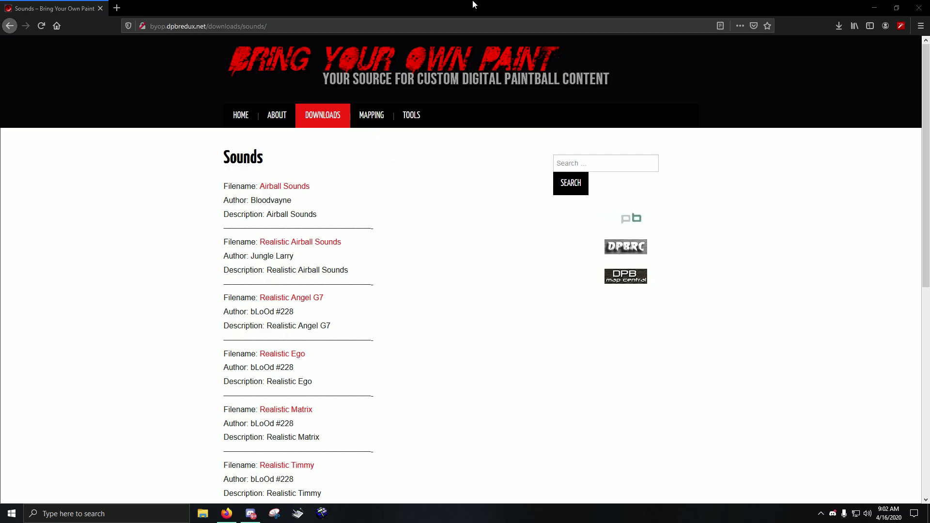
Step: Show the pinned messages of Digital Paintball Redux #general_chat in an enlarged Discord window
{"action": "left_click", "coordinate": [250, 514]}
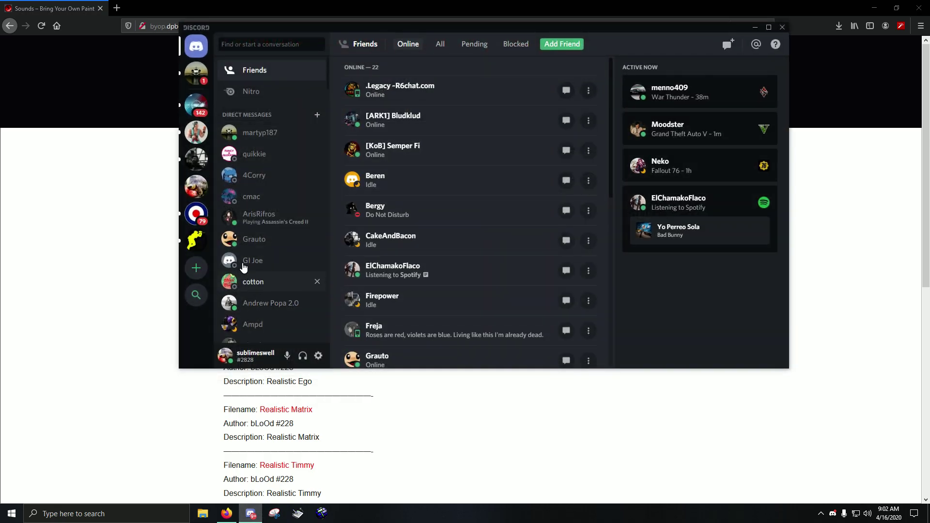
{"action": "left_click", "coordinate": [196, 240]}
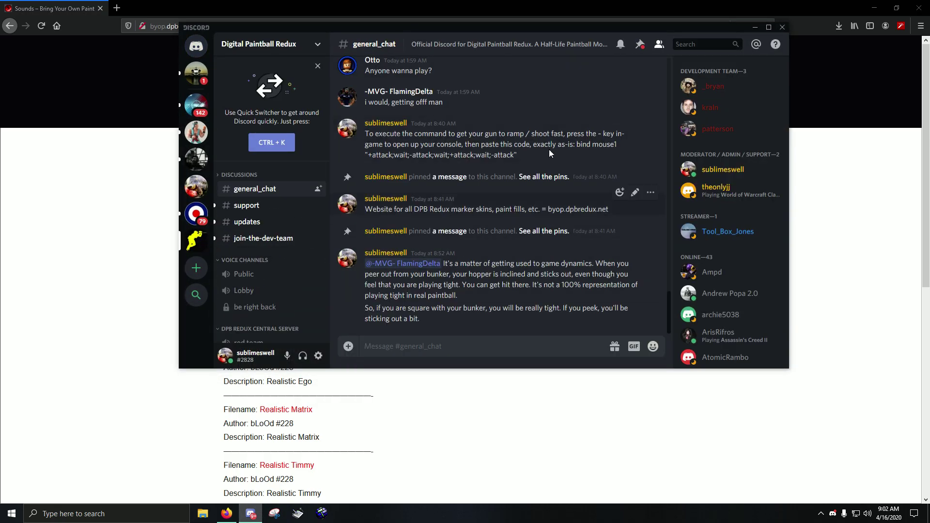
{"action": "left_click_drag", "start_coordinate": [787, 368], "coordinate": [865, 479]}
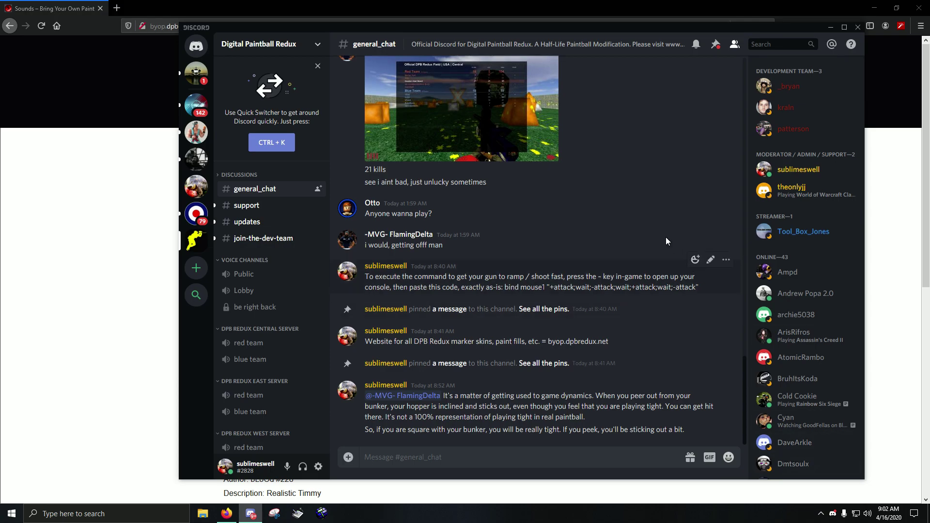
{"action": "left_click", "coordinate": [717, 47]}
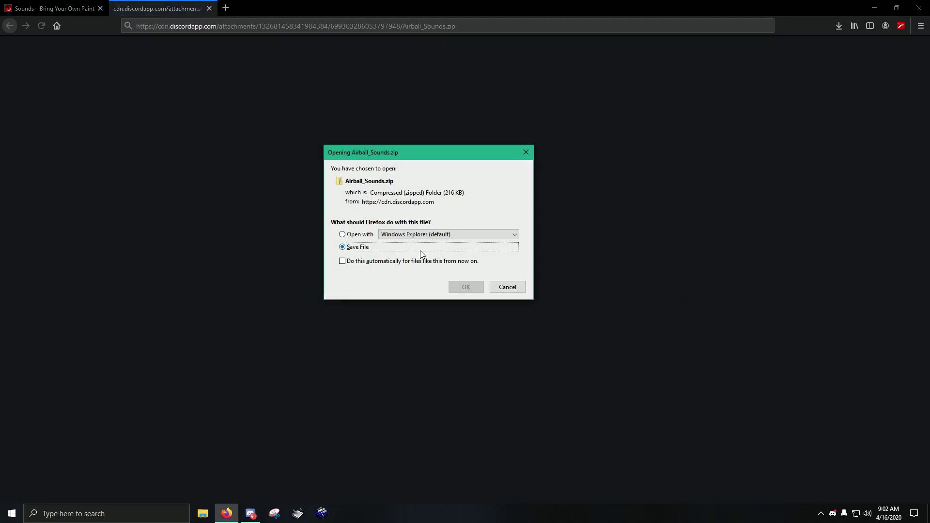
Step: Save the pinned Airball_Sounds.zip and show it in the Downloads folder
{"action": "left_click", "coordinate": [419, 247]}
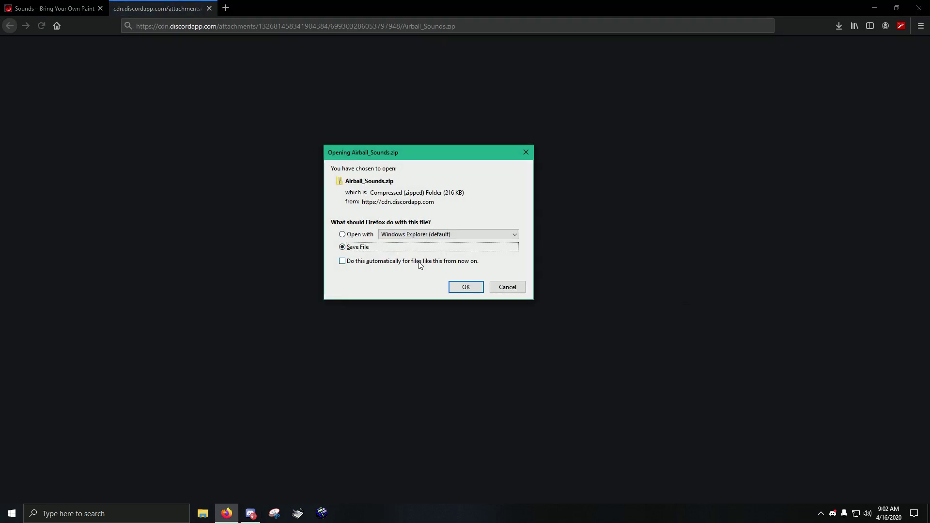
{"action": "left_click", "coordinate": [466, 288]}
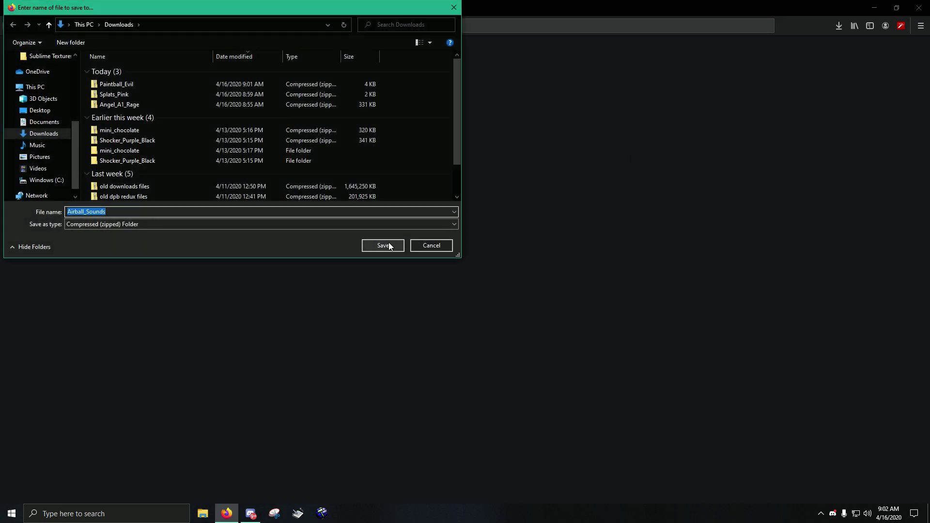
{"action": "left_click", "coordinate": [382, 246]}
{"action": "left_click", "coordinate": [839, 25]}
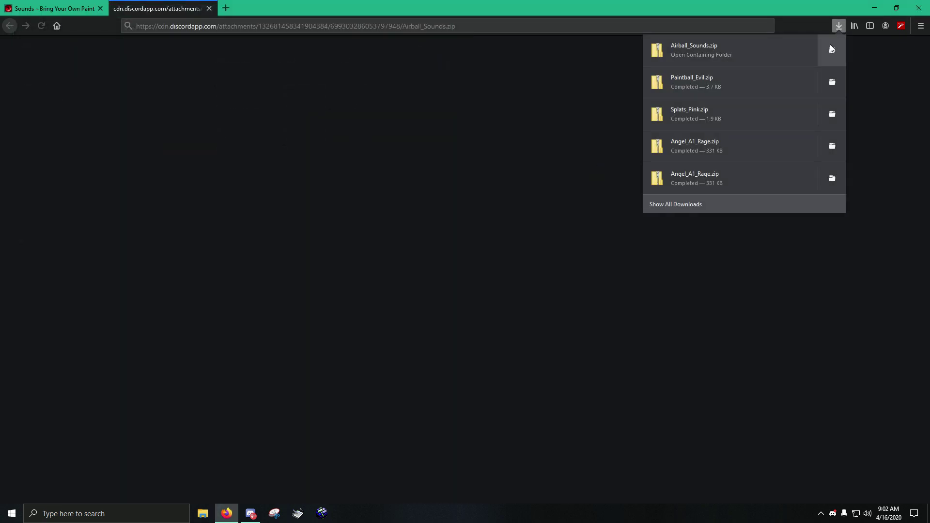
{"action": "left_click", "coordinate": [831, 49]}
Step: Extract All on Airball_Sounds, browsing to dpbredux\sound\weapons as the destination
{"action": "right_click", "coordinate": [161, 81]}
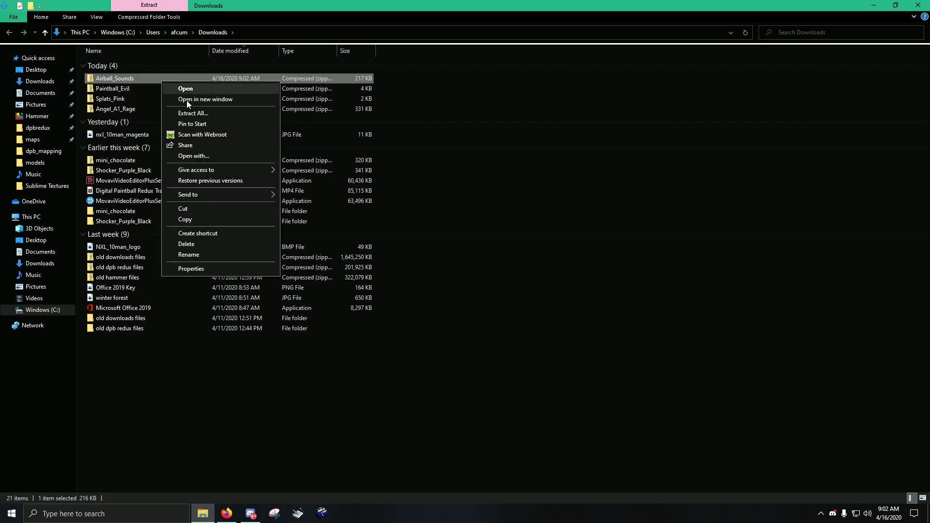
{"action": "left_click", "coordinate": [193, 113]}
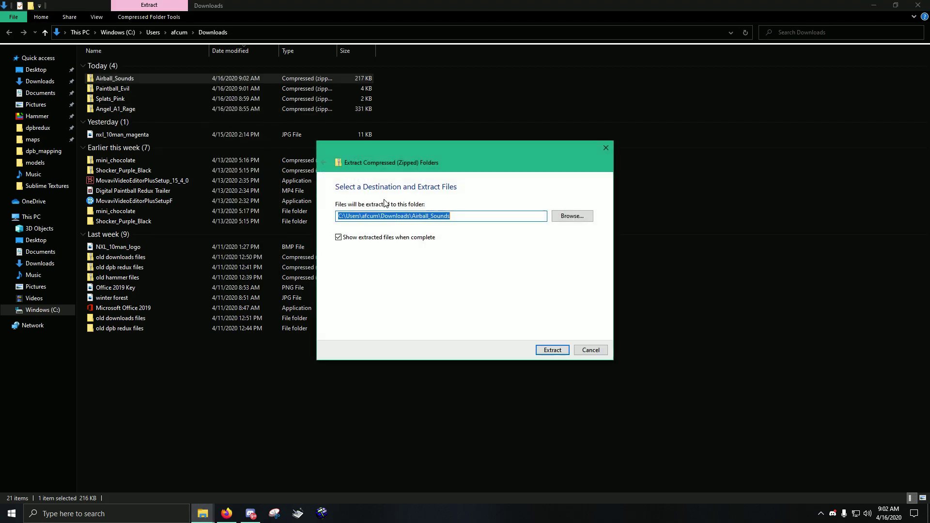
{"action": "left_click", "coordinate": [575, 216]}
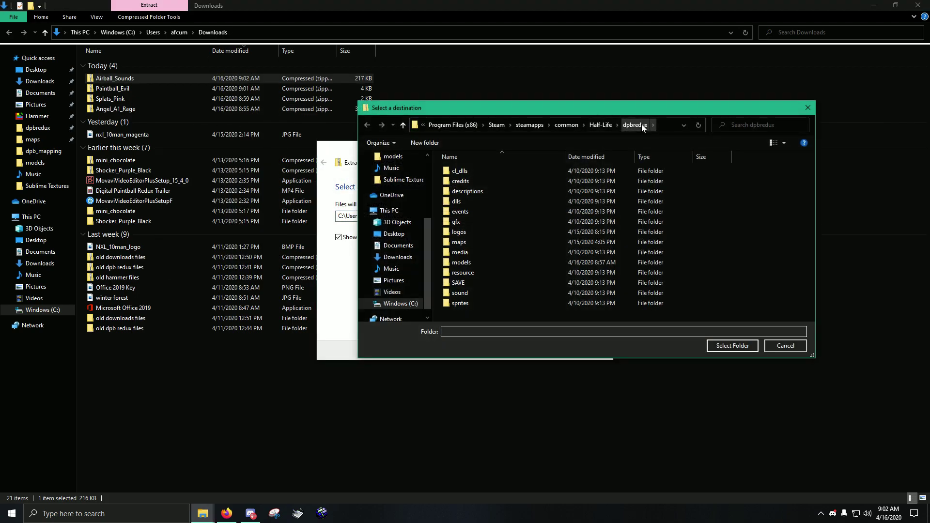
{"action": "left_click_drag", "start_coordinate": [642, 106], "coordinate": [644, 97]}
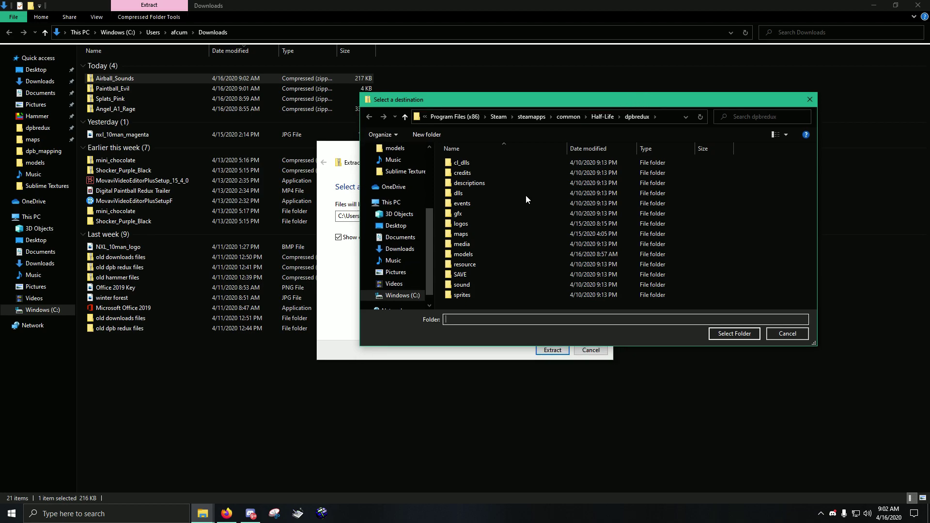
{"action": "double_click", "coordinate": [464, 284]}
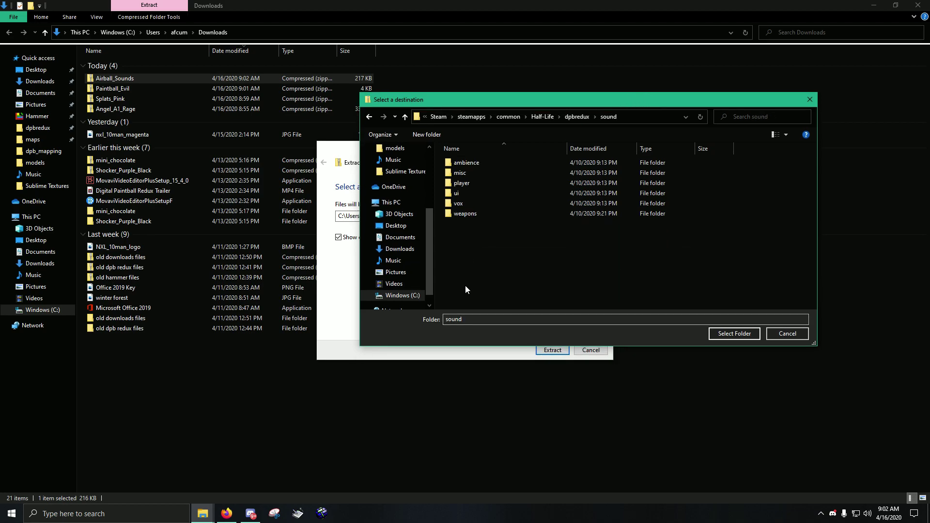
{"action": "double_click", "coordinate": [461, 213]}
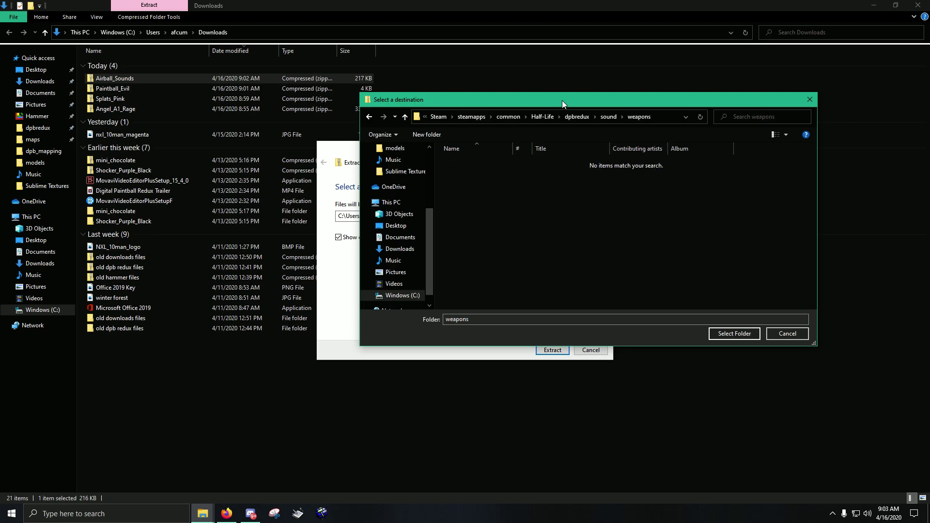
{"action": "left_click_drag", "start_coordinate": [562, 100], "coordinate": [588, 94]}
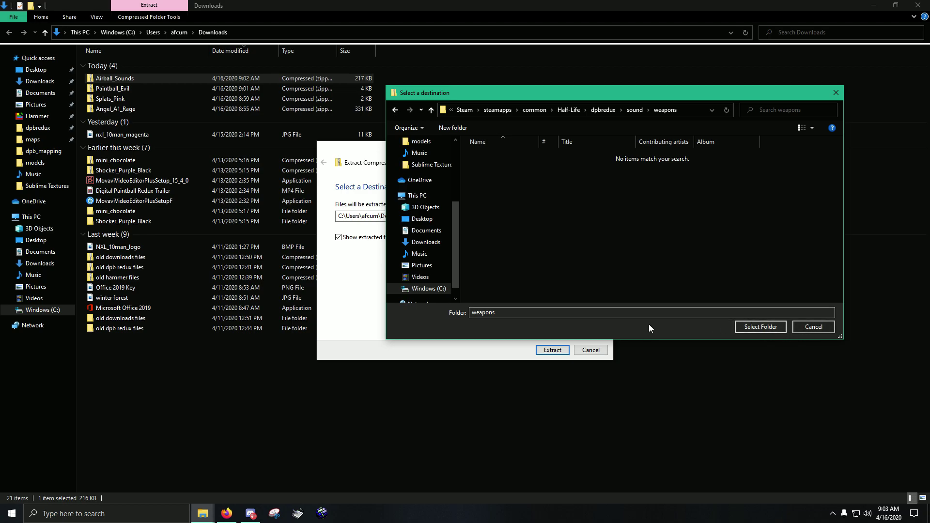
Step: Create a new folder named 'Sublime Airball Sounds' inside weapons
{"action": "right_click", "coordinate": [593, 230]}
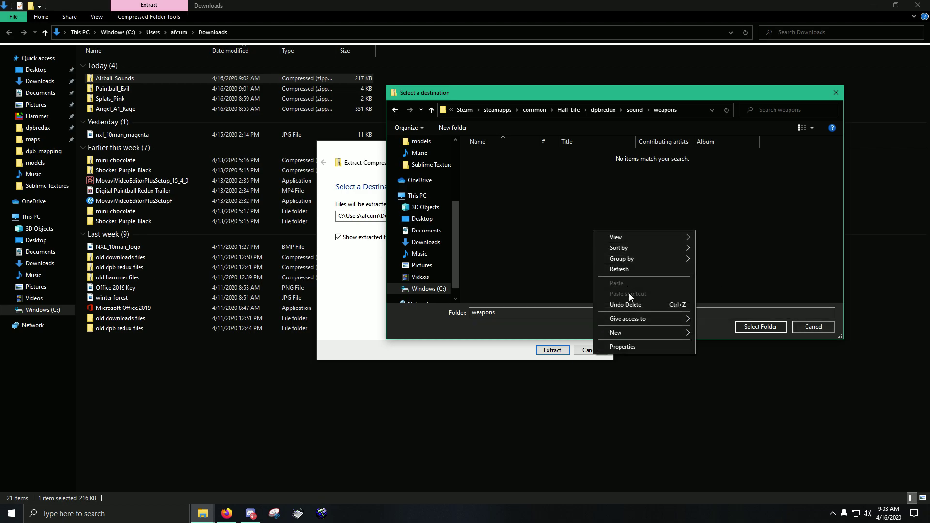
{"action": "mouse_move", "coordinate": [634, 333]}
{"action": "left_click", "coordinate": [718, 334]}
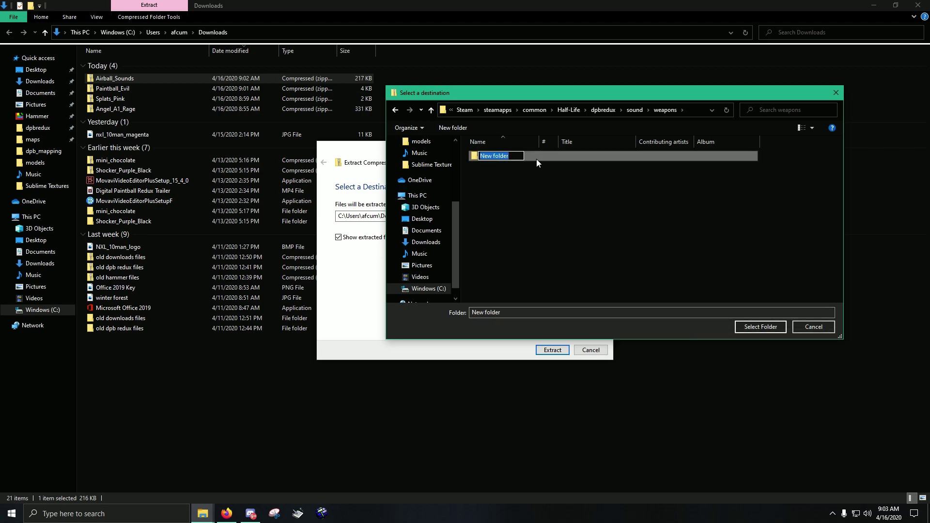
{"action": "type", "text": "Sublime Airball Sounds"}
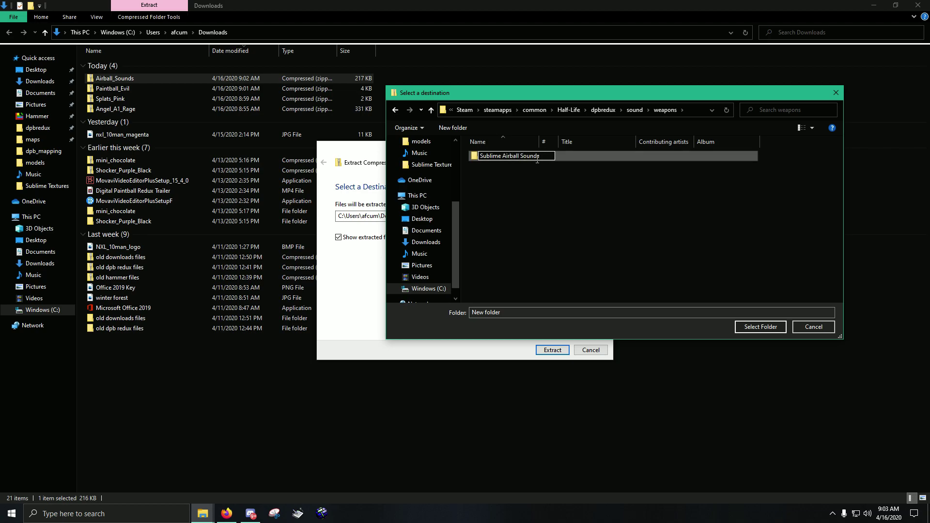
{"action": "key", "text": "Return"}
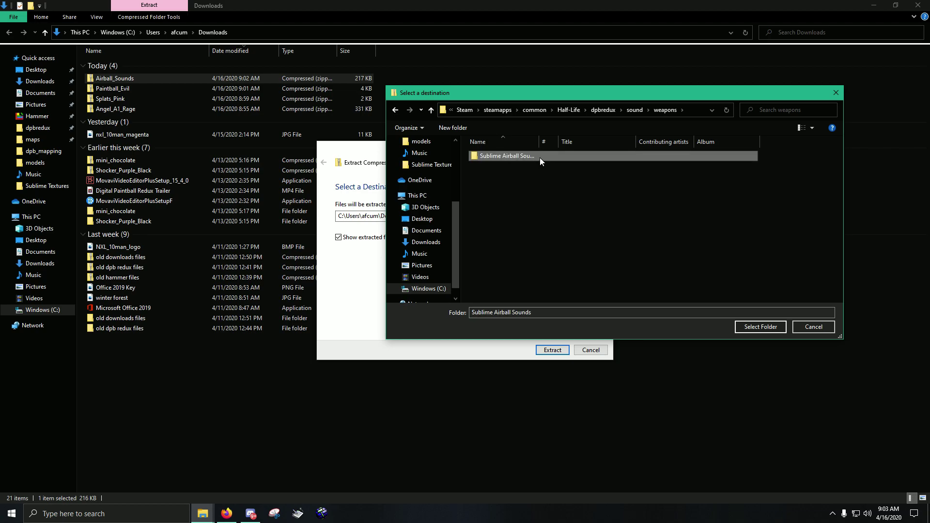
Step: Delete the Sublime Airball Sounds folder and cancel the Airball_Sounds extraction
{"action": "double_click", "coordinate": [502, 154]}
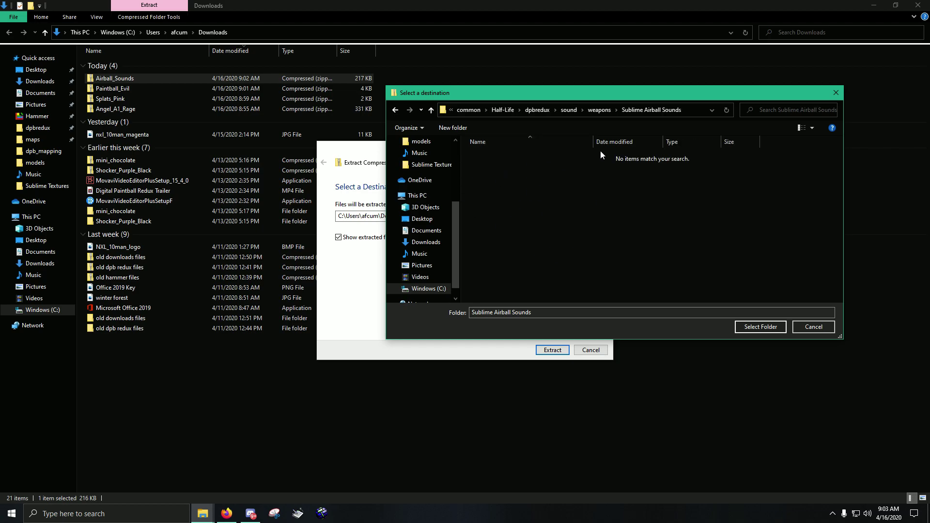
{"action": "left_click", "coordinate": [599, 109]}
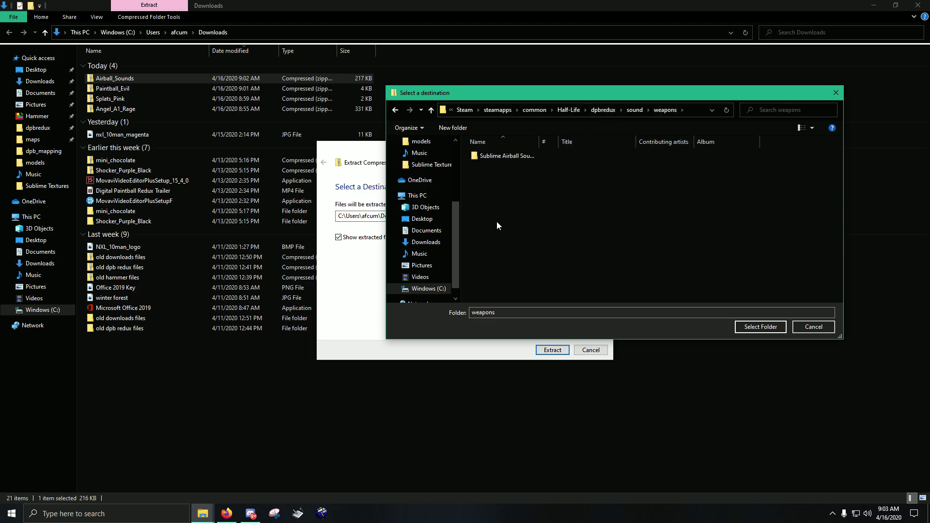
{"action": "left_click", "coordinate": [522, 155]}
{"action": "right_click", "coordinate": [522, 154]}
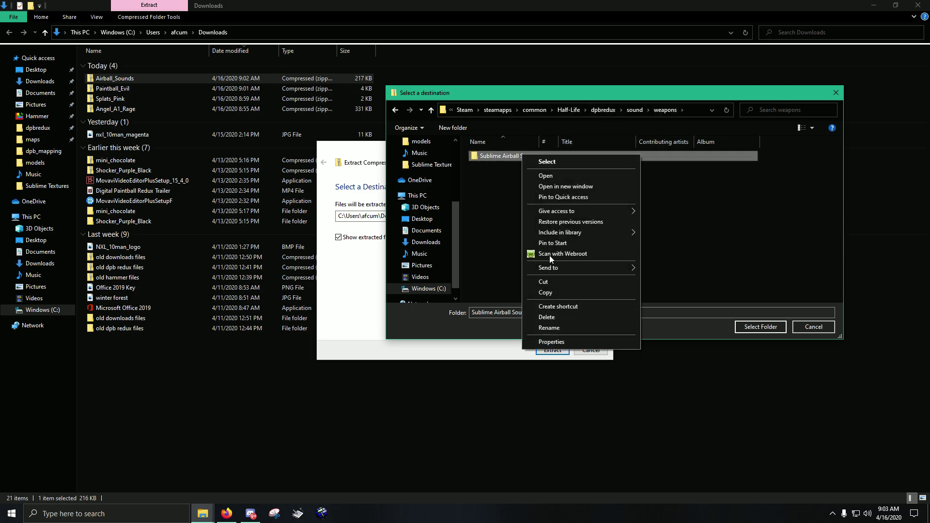
{"action": "left_click", "coordinate": [559, 318]}
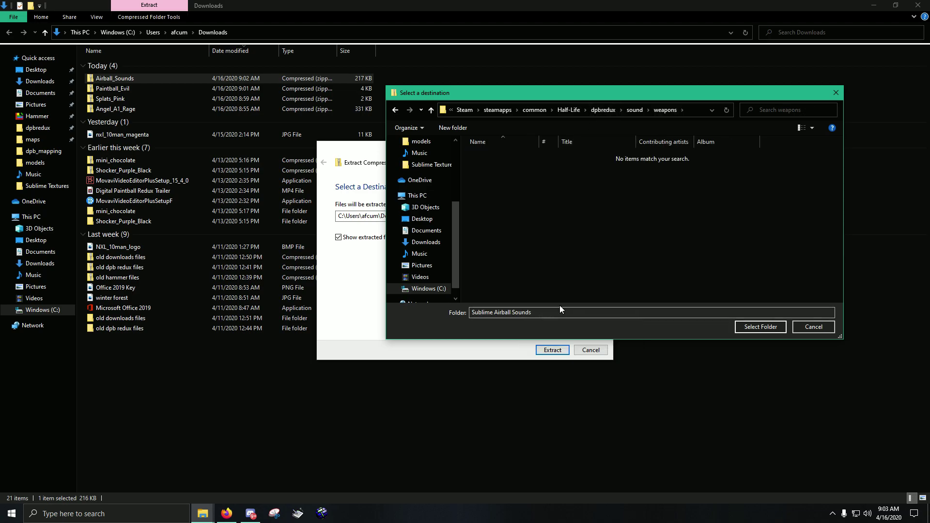
{"action": "left_click", "coordinate": [806, 327]}
{"action": "left_click", "coordinate": [589, 351]}
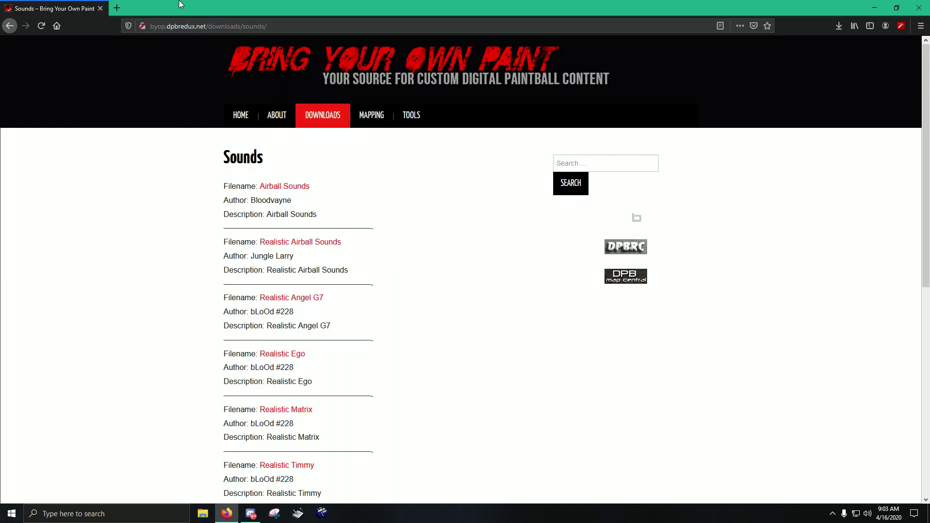
Step: Browse the Smart Parts markers and open the Shocker (Ton Ton) page
{"action": "mouse_move", "coordinate": [326, 107]}
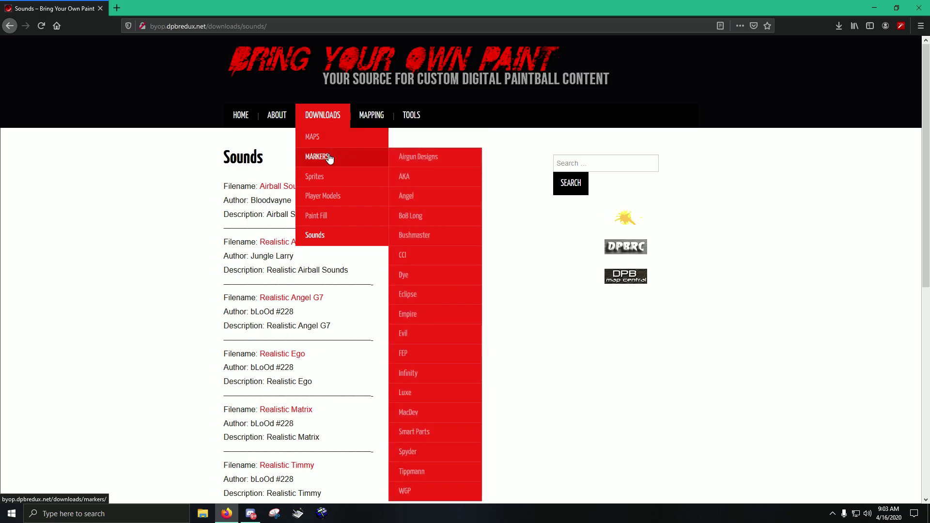
{"action": "mouse_move", "coordinate": [332, 181]}
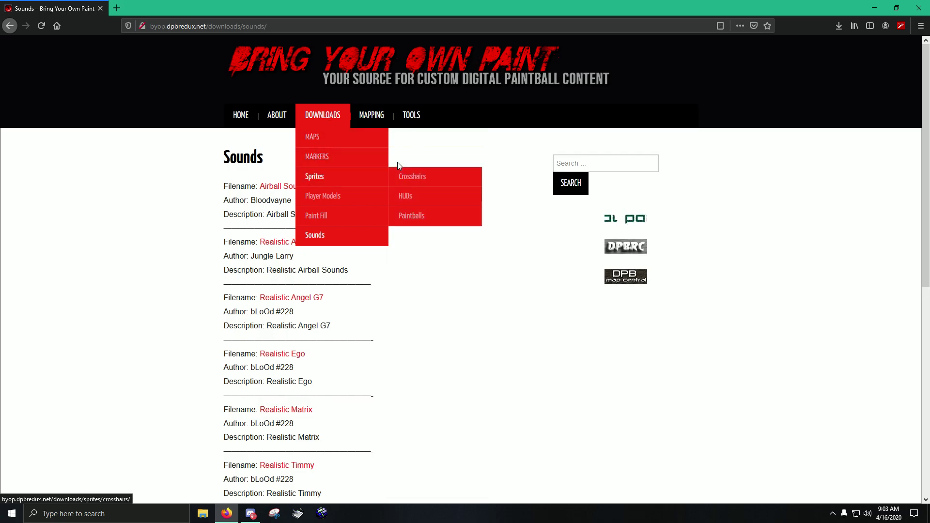
{"action": "mouse_move", "coordinate": [337, 155]}
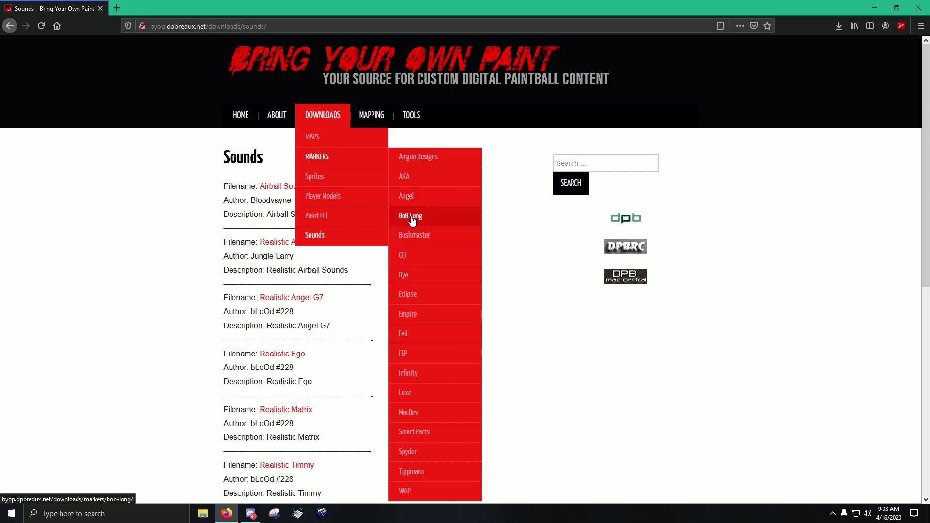
{"action": "left_click", "coordinate": [415, 433]}
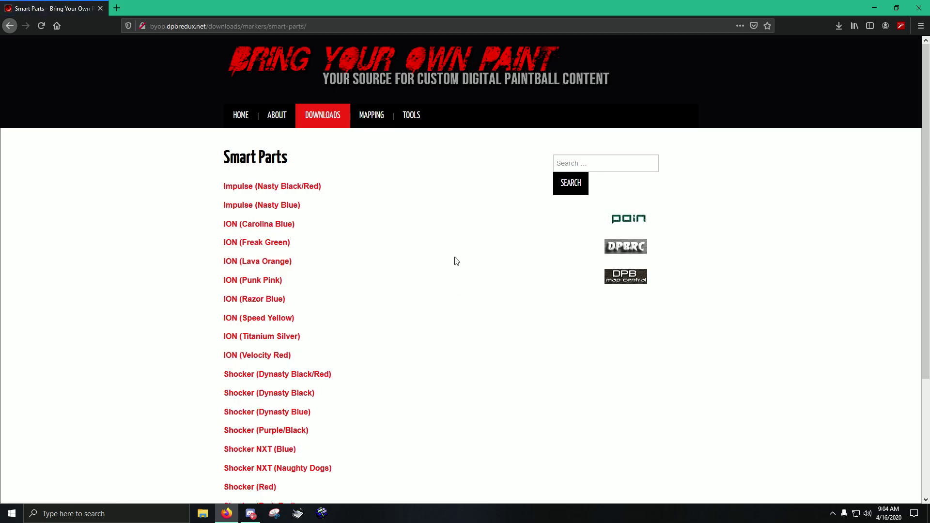
{"action": "scroll", "coordinate": [455, 261], "scroll_direction": "down", "scroll_amount": 2}
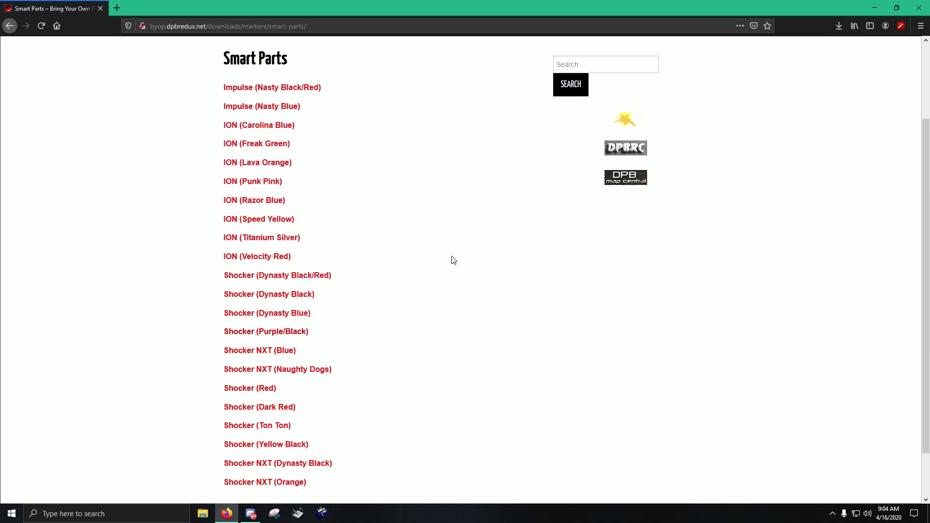
{"action": "left_click", "coordinate": [301, 298]}
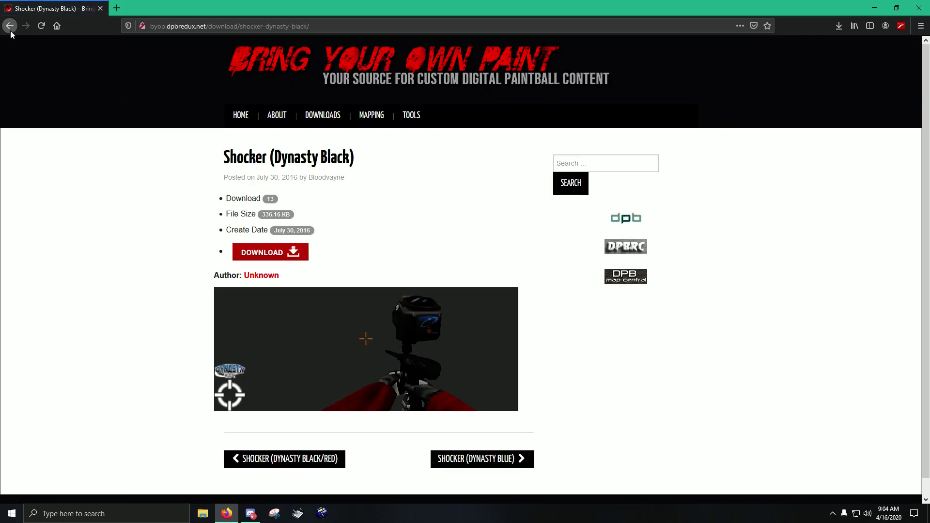
{"action": "left_click", "coordinate": [10, 26]}
{"action": "scroll", "coordinate": [245, 325], "scroll_direction": "down", "scroll_amount": 1}
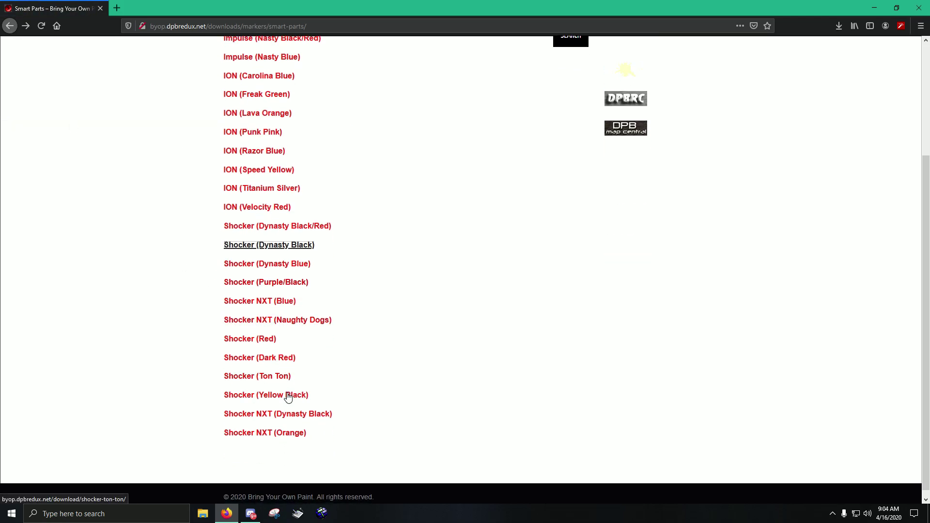
{"action": "left_click", "coordinate": [284, 378]}
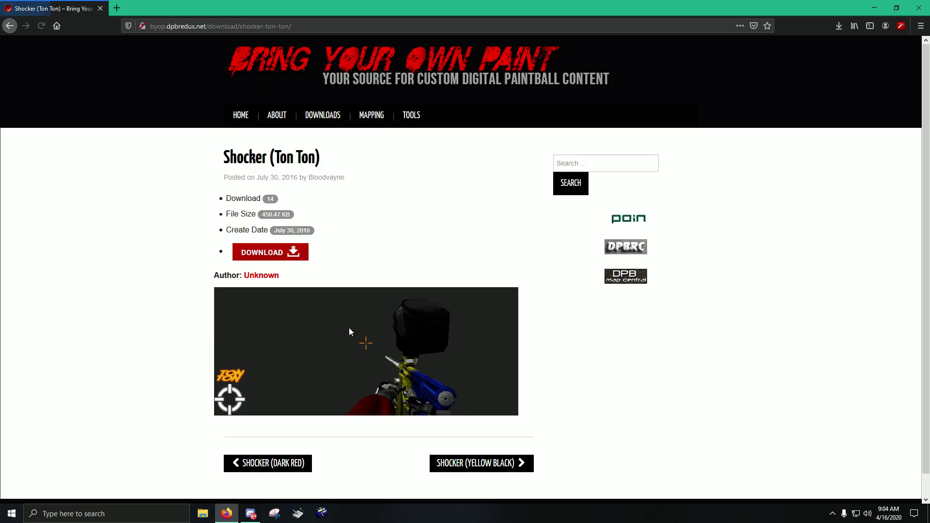
Step: Download Shocker_Ton_Ton.zip and show it in the Downloads folder
{"action": "left_click", "coordinate": [272, 254]}
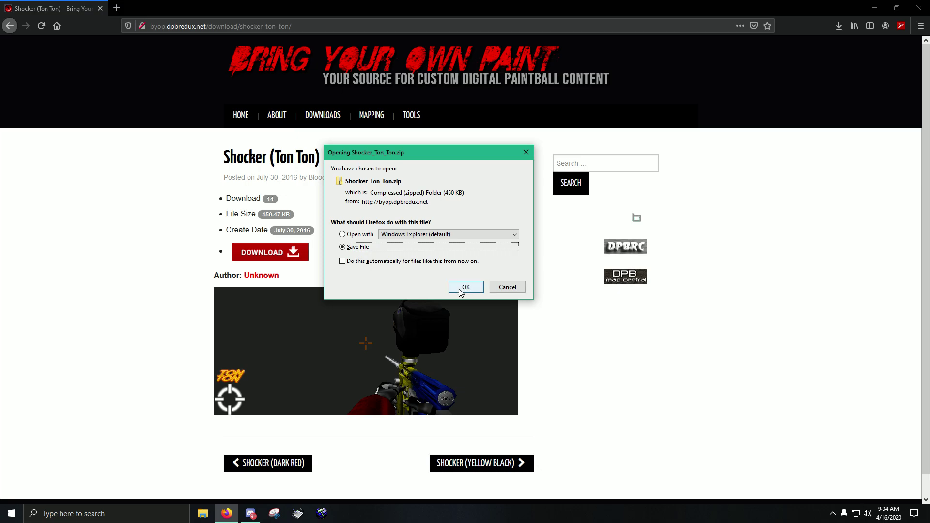
{"action": "left_click", "coordinate": [472, 289]}
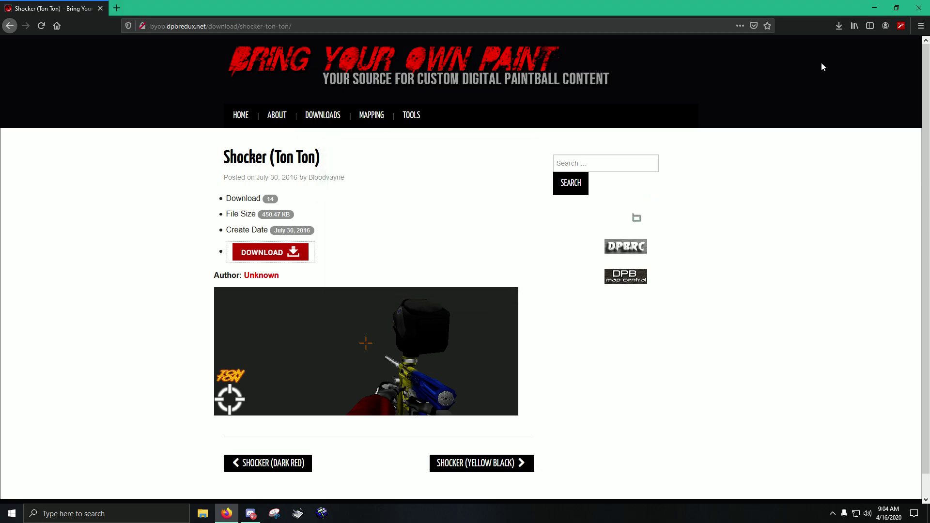
{"action": "left_click", "coordinate": [382, 245]}
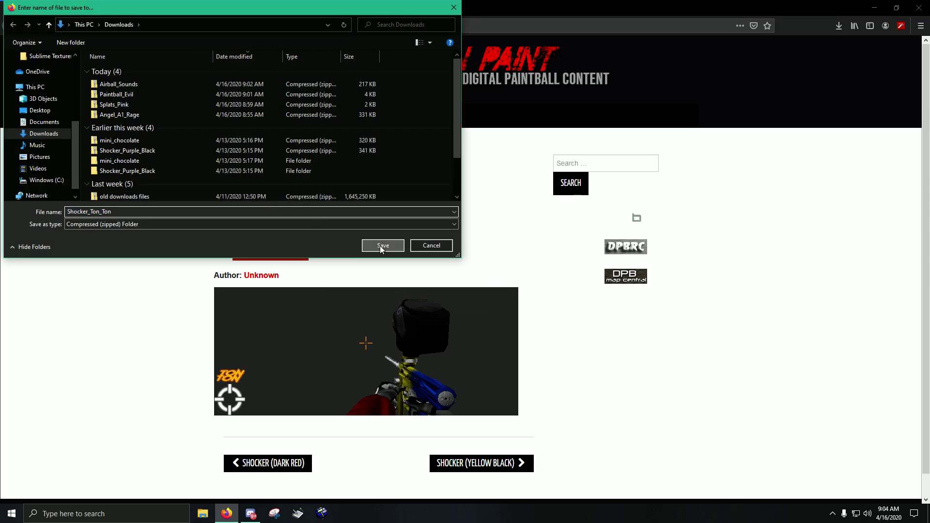
{"action": "left_click", "coordinate": [842, 28]}
{"action": "left_click", "coordinate": [835, 45]}
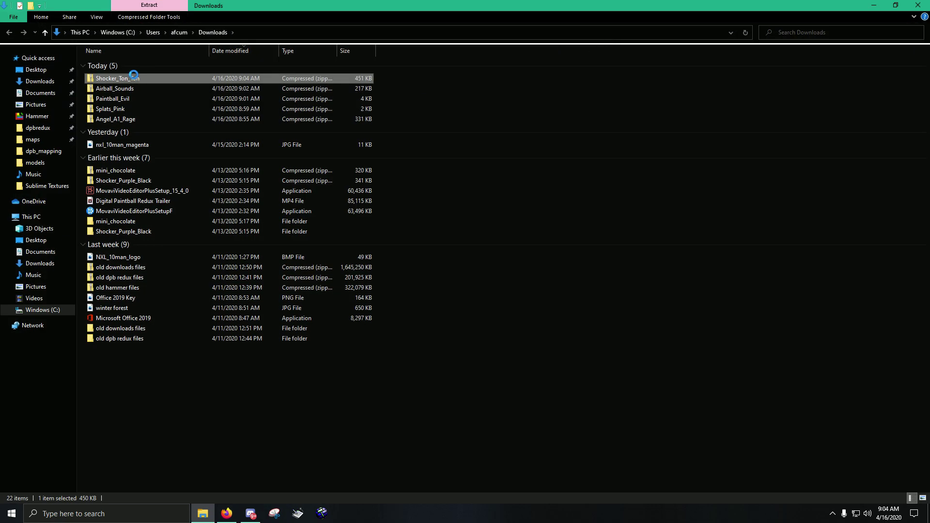
Step: Set up extraction of Shocker_Ton_Ton into Half-Life\dpbredux\models
{"action": "right_click", "coordinate": [134, 75]}
{"action": "left_click", "coordinate": [181, 106]}
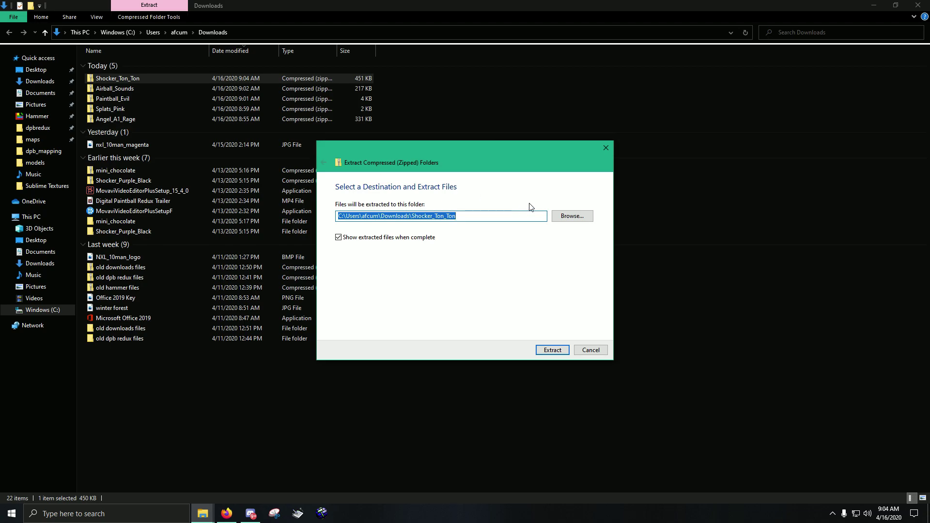
{"action": "left_click", "coordinate": [566, 217]}
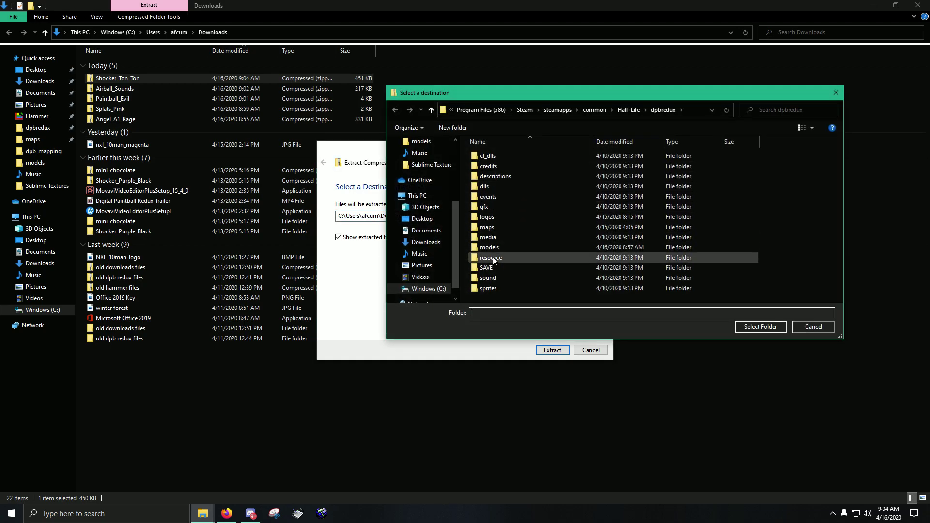
{"action": "double_click", "coordinate": [490, 247]}
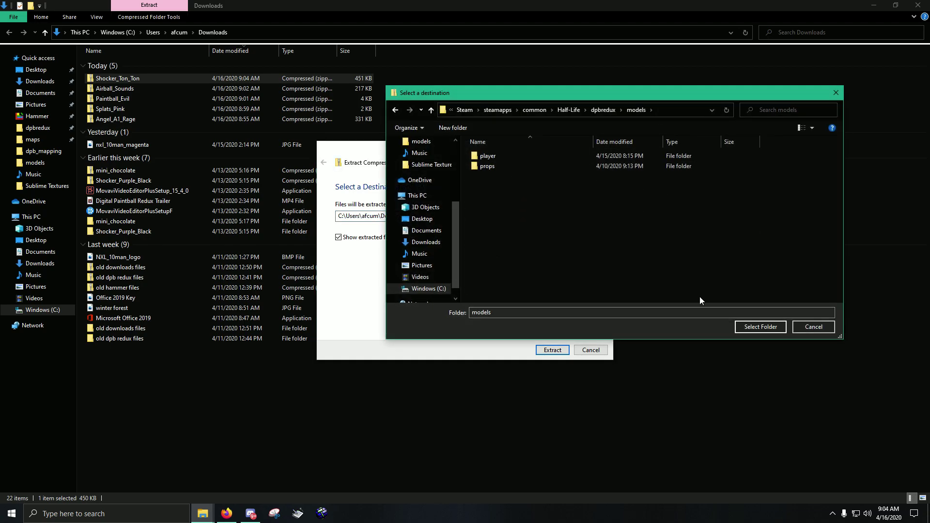
{"action": "left_click", "coordinate": [762, 327]}
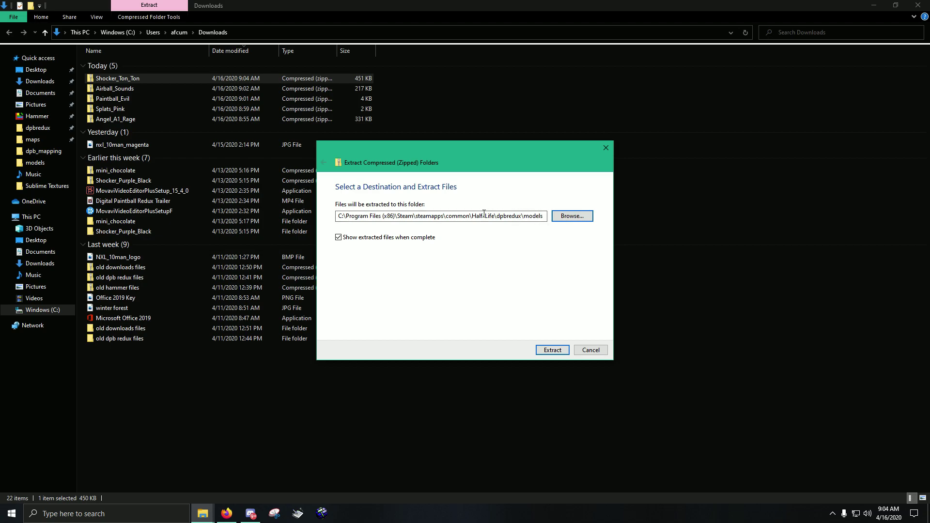
{"action": "left_click_drag", "start_coordinate": [483, 216], "coordinate": [571, 222]}
{"action": "left_click", "coordinate": [533, 215]}
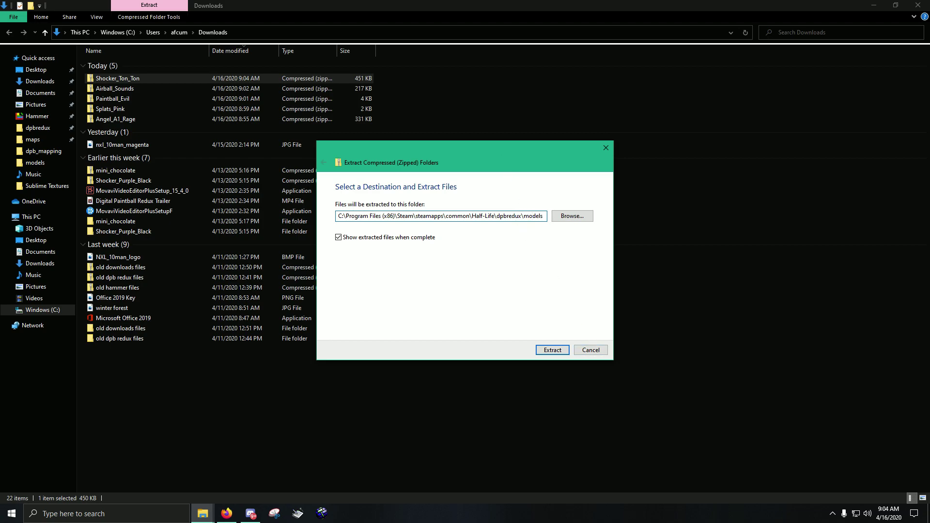
{"action": "left_click_drag", "start_coordinate": [484, 155], "coordinate": [504, 133]}
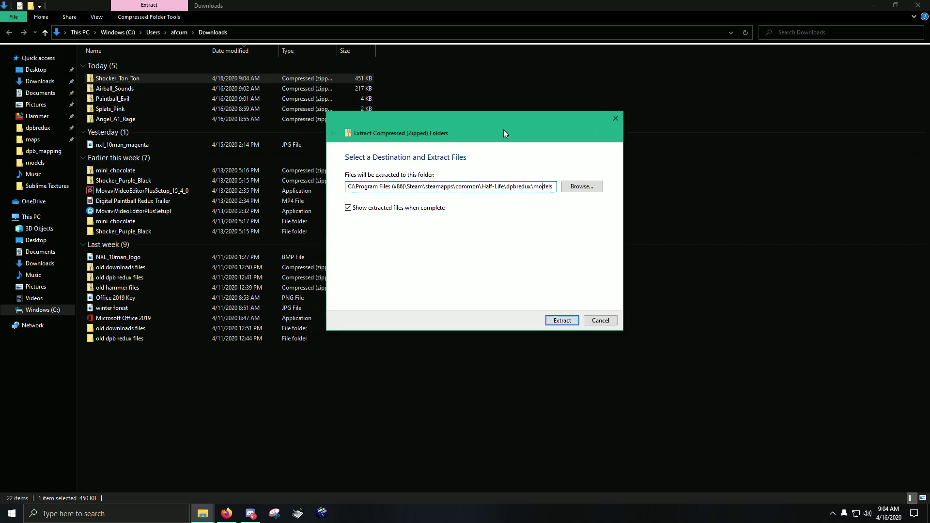
{"action": "double_click", "coordinate": [226, 75]}
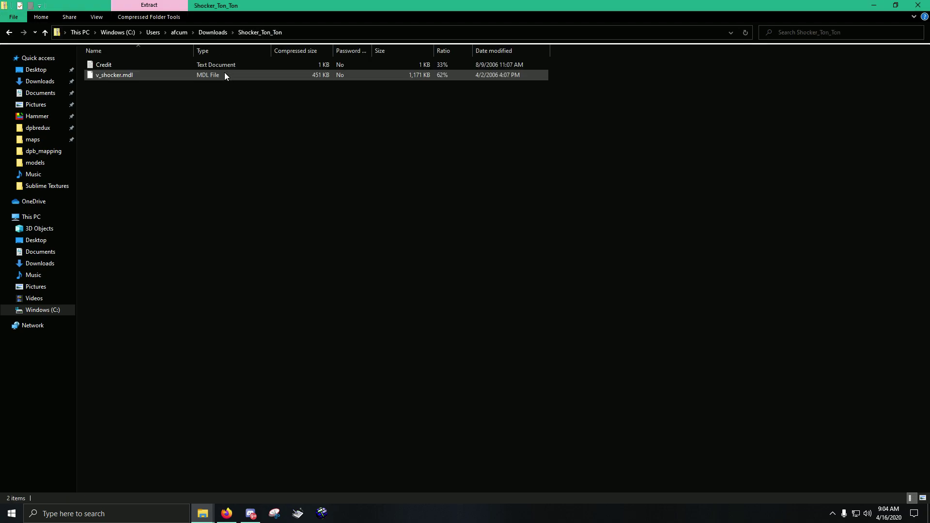
{"action": "right_click", "coordinate": [144, 72]}
{"action": "left_click", "coordinate": [124, 72]}
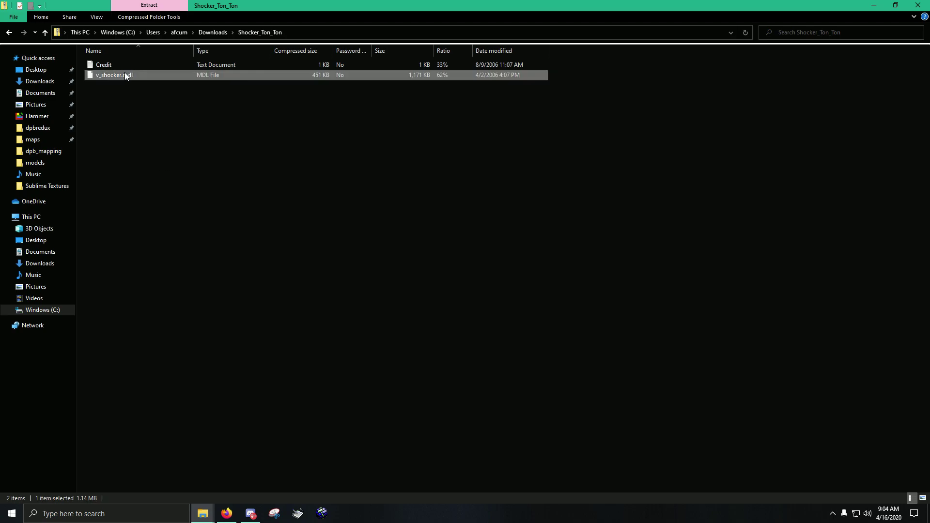
{"action": "right_click", "coordinate": [111, 75]}
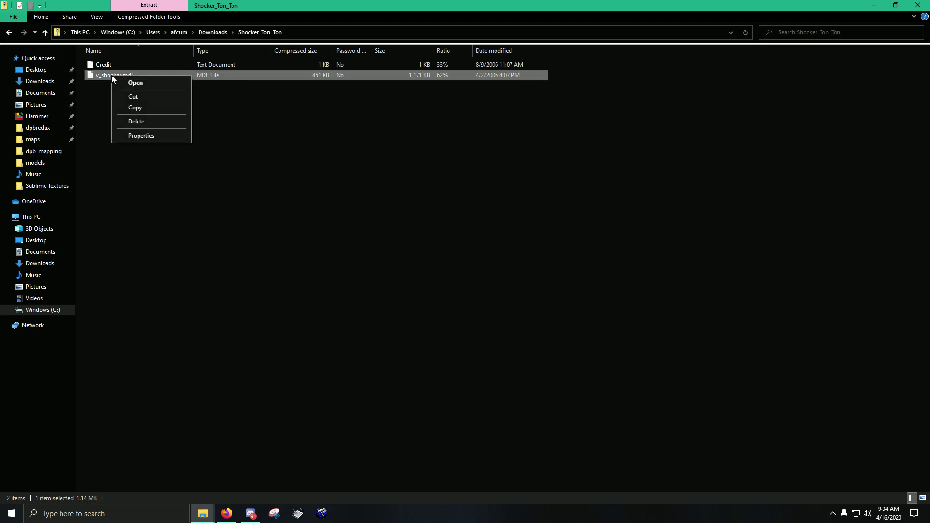
{"action": "left_click", "coordinate": [109, 80]}
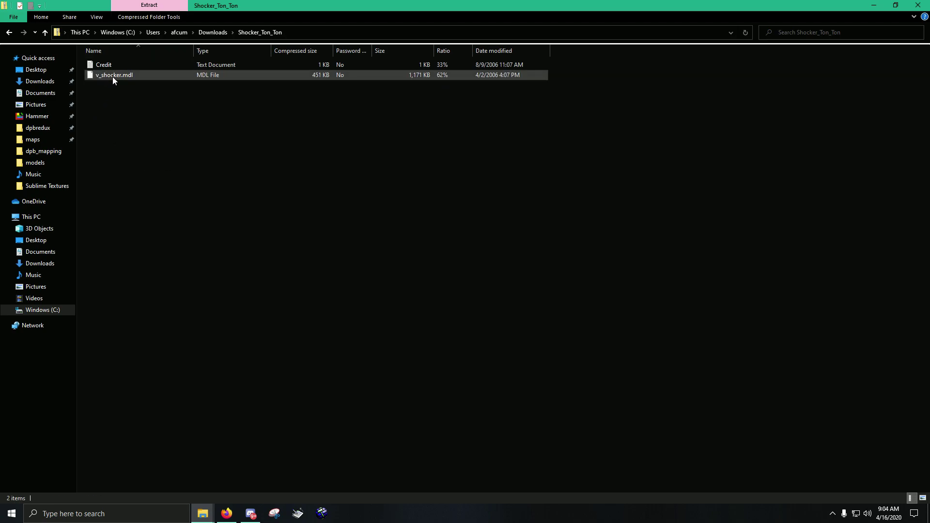
{"action": "right_click", "coordinate": [109, 73]}
{"action": "left_click", "coordinate": [99, 104]}
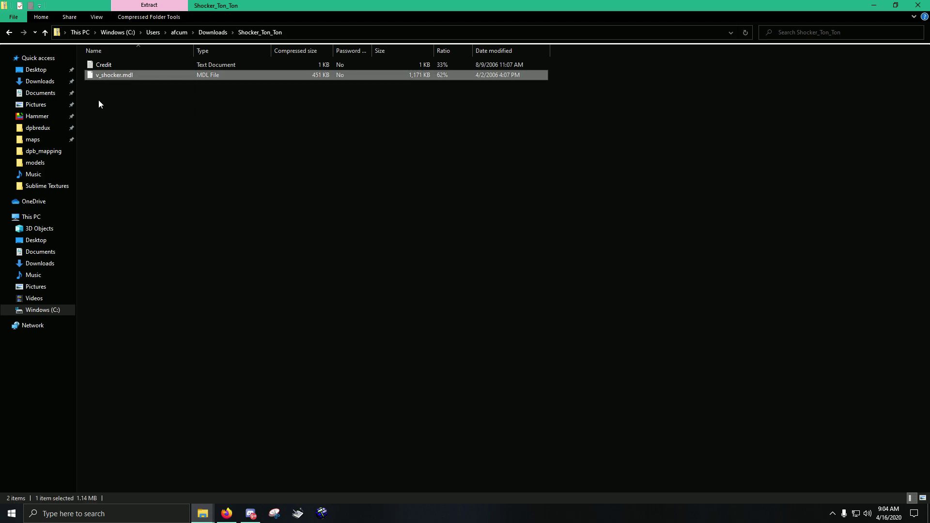
{"action": "left_click", "coordinate": [108, 100]}
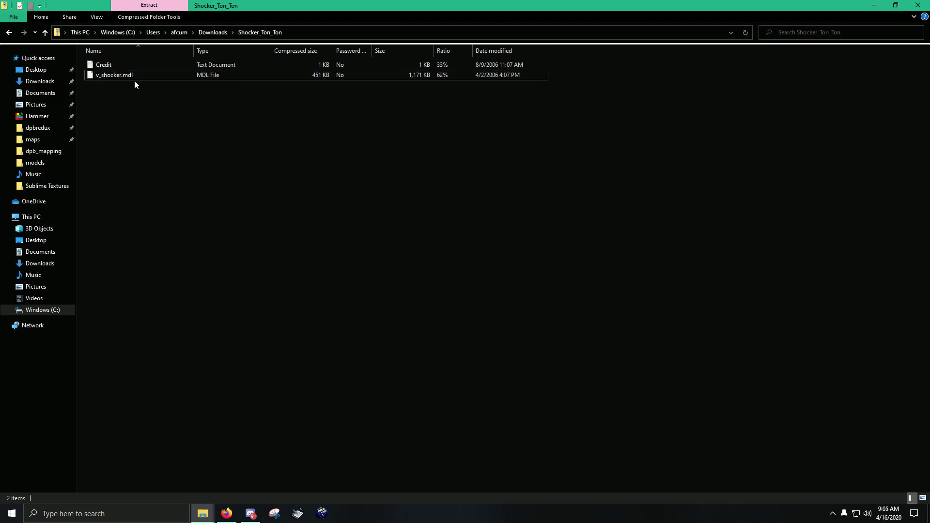
{"action": "left_click", "coordinate": [172, 78]}
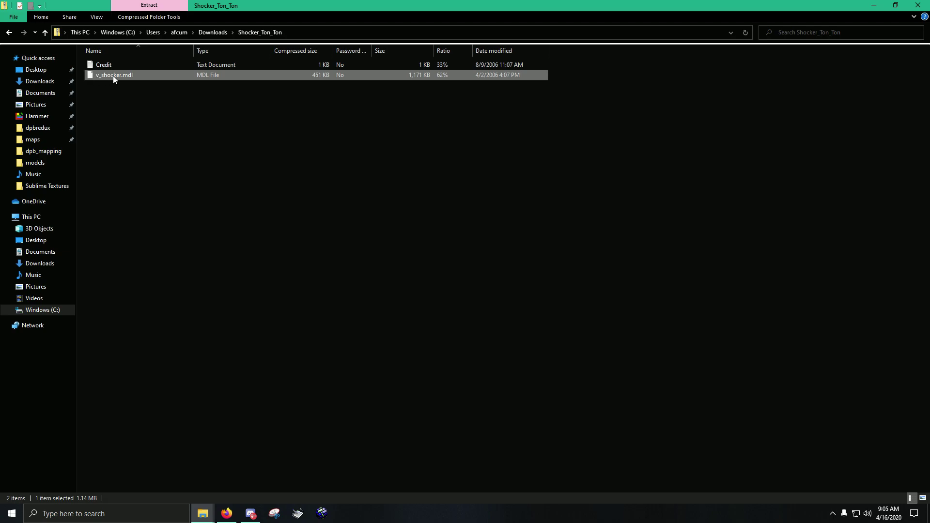
Step: Browse dpbredux\models, checking v_bush, v_impulse, v_orracle and v_shocker.mdl
{"action": "left_click", "coordinate": [50, 129]}
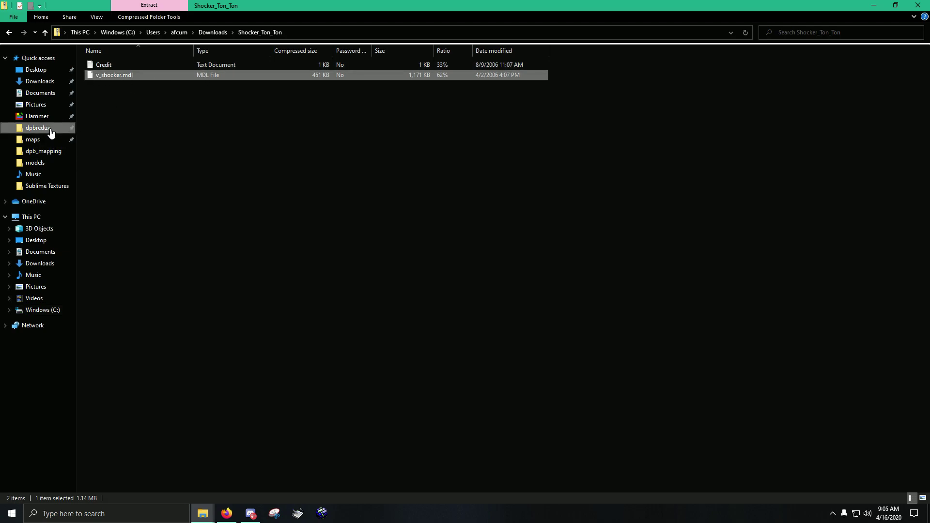
{"action": "double_click", "coordinate": [102, 156]}
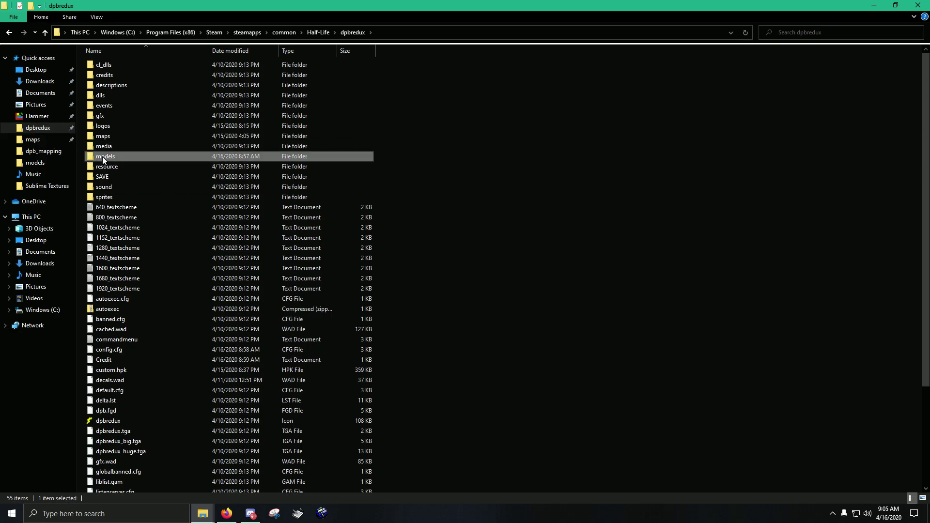
{"action": "scroll", "coordinate": [336, 229], "scroll_direction": "down", "scroll_amount": 14}
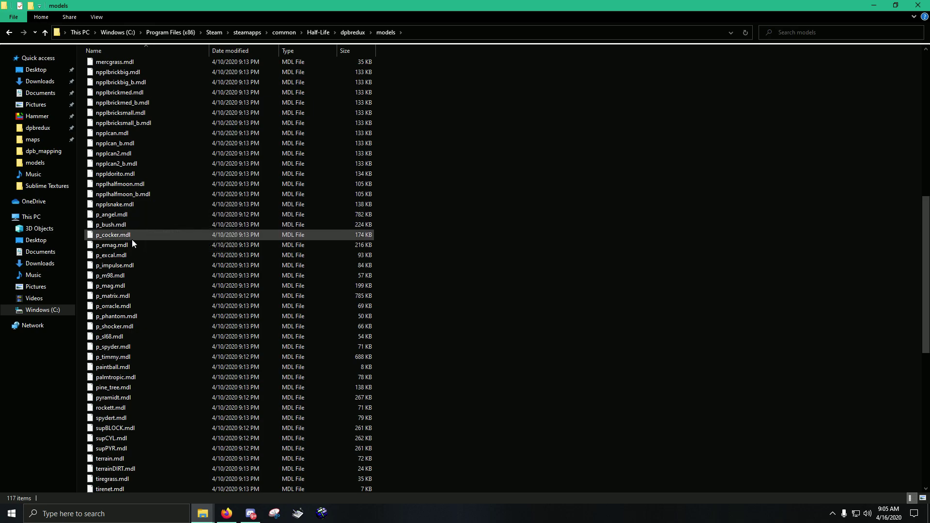
{"action": "scroll", "coordinate": [132, 210], "scroll_direction": "down", "scroll_amount": 11}
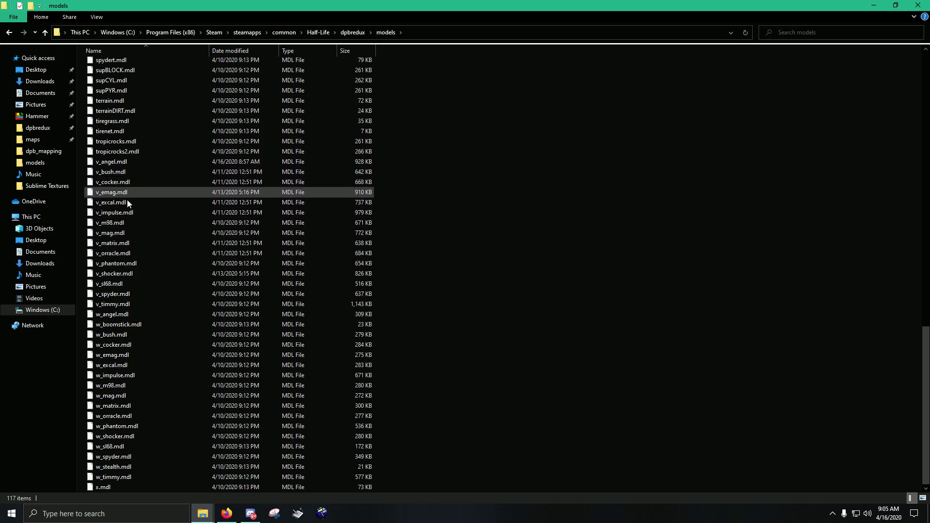
{"action": "left_click", "coordinate": [123, 170]}
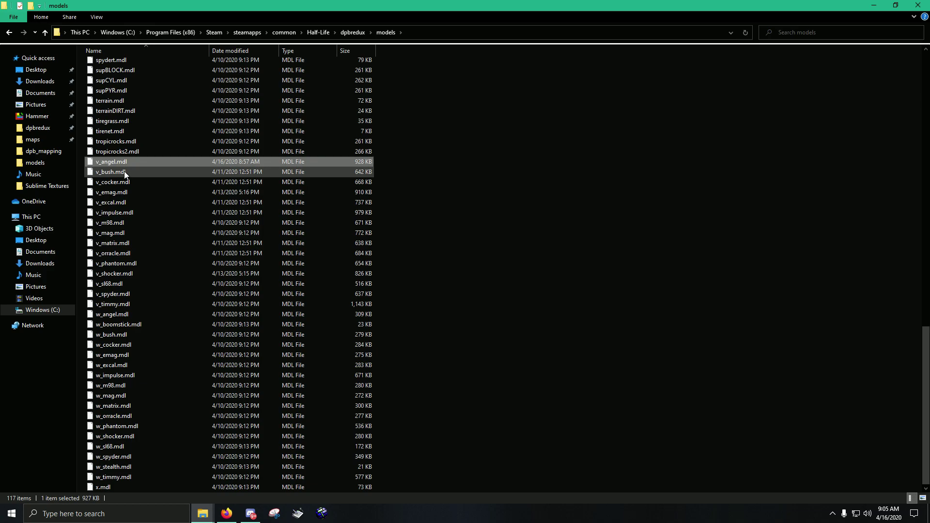
{"action": "left_click", "coordinate": [116, 213]}
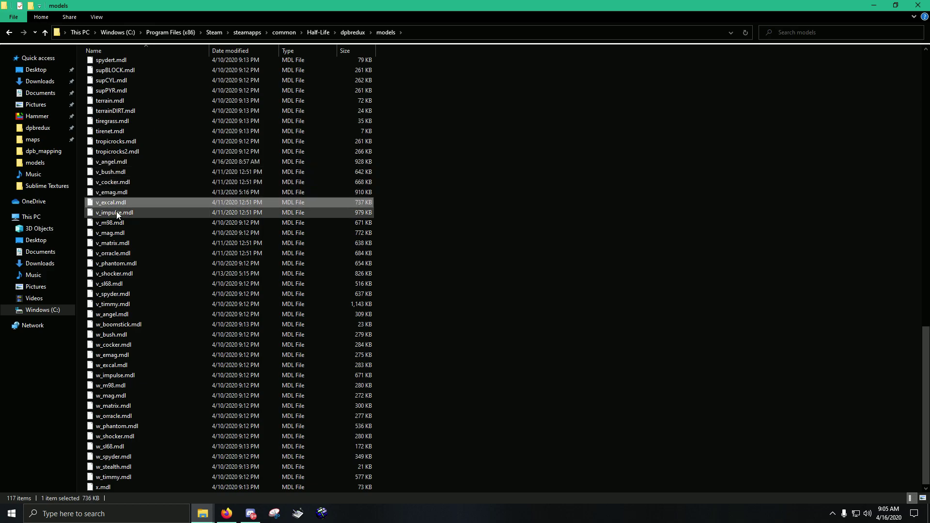
{"action": "left_click", "coordinate": [121, 251]}
{"action": "left_click", "coordinate": [130, 274]}
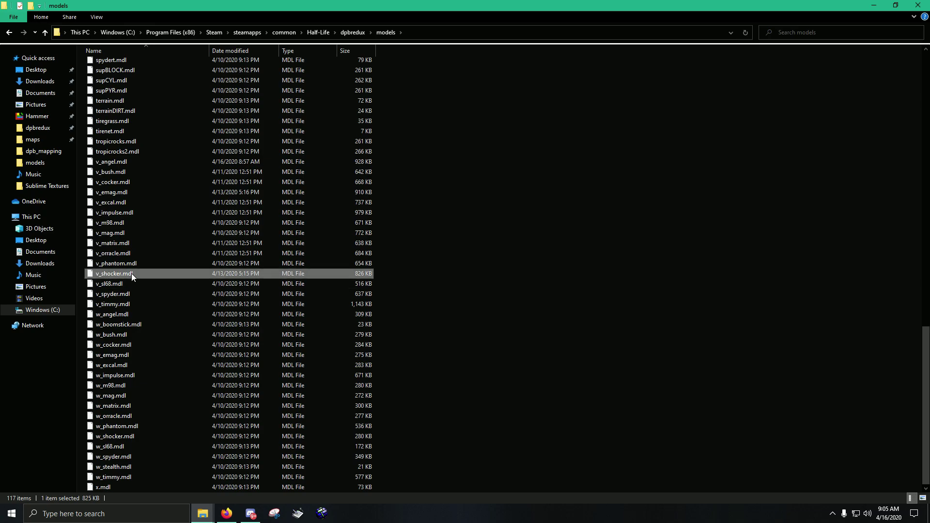
{"action": "scroll", "coordinate": [190, 251], "scroll_direction": "up", "scroll_amount": 4}
{"action": "scroll", "coordinate": [191, 245], "scroll_direction": "up", "scroll_amount": 20}
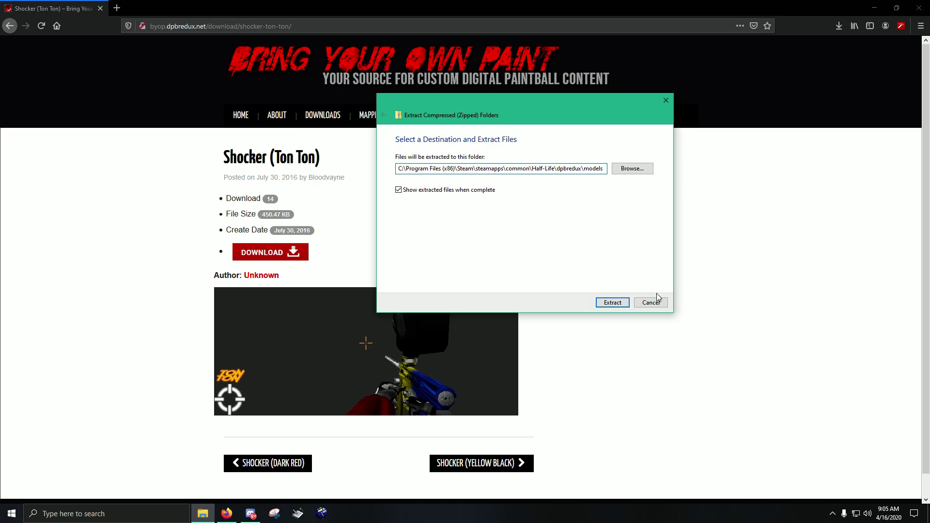
Step: Cancel the Shocker extraction and open the JT map DPB_Denver7man2, dismissing its save prompt
{"action": "left_click", "coordinate": [651, 303]}
{"action": "mouse_move", "coordinate": [301, 104]}
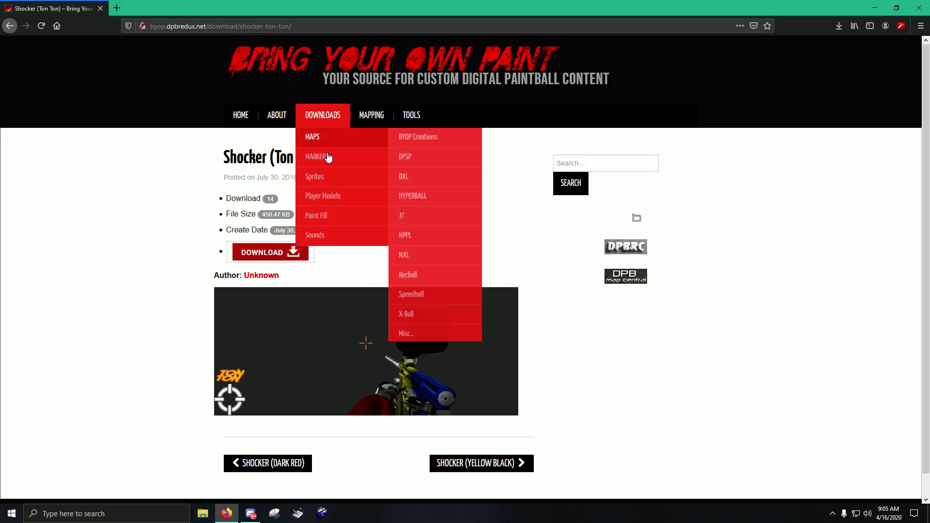
{"action": "mouse_move", "coordinate": [330, 183]}
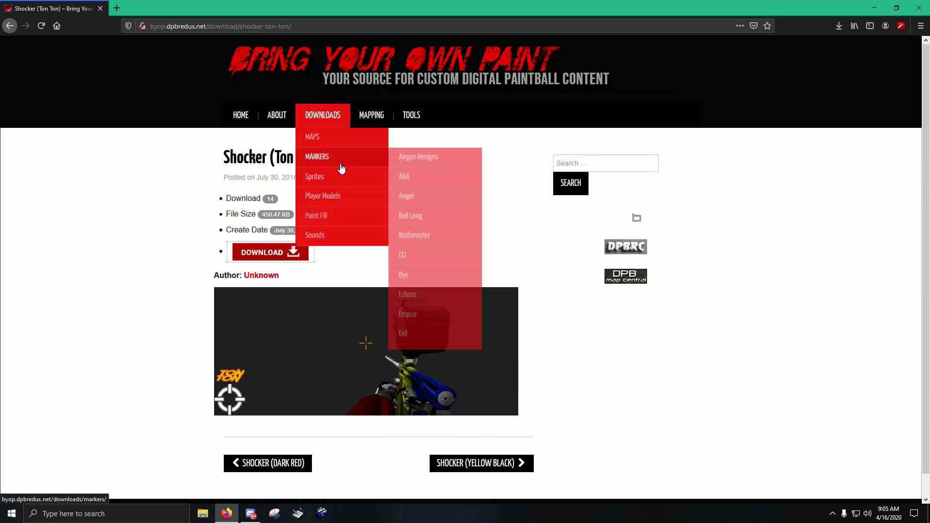
{"action": "mouse_move", "coordinate": [345, 138]}
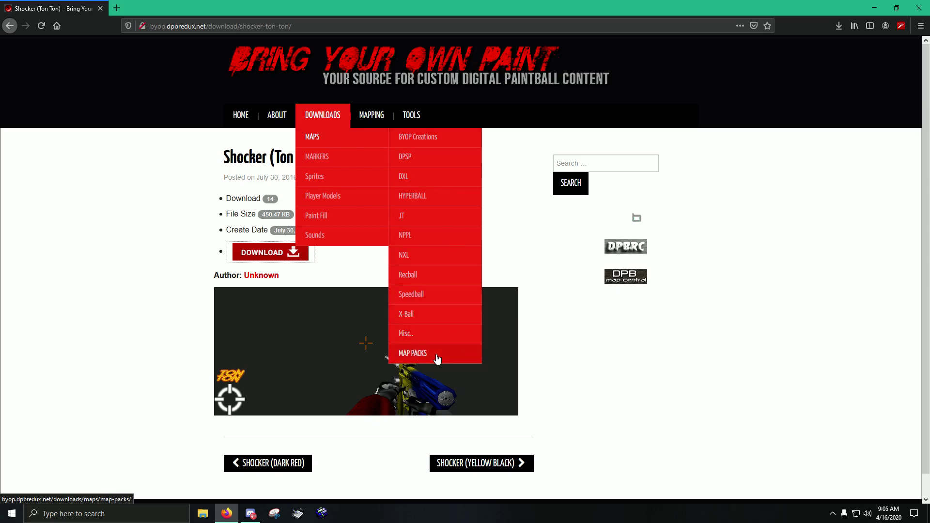
{"action": "left_click", "coordinate": [429, 216]}
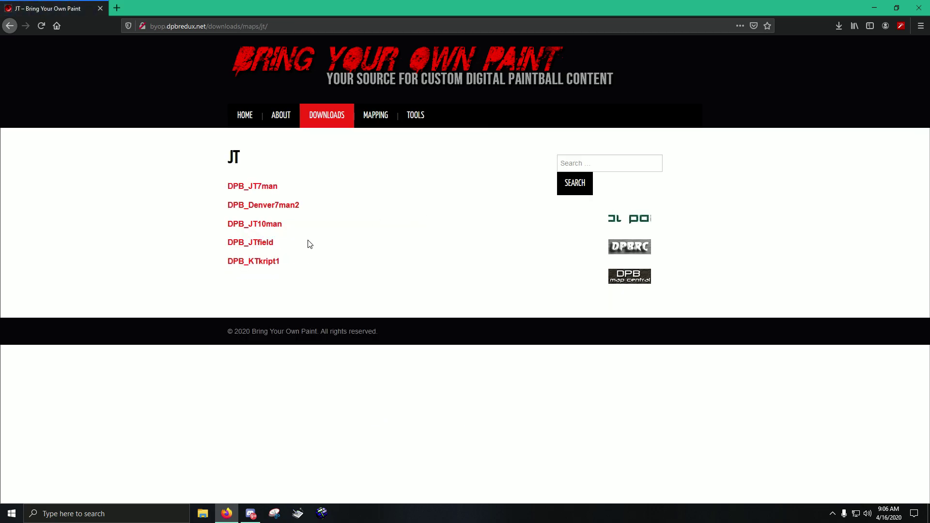
{"action": "left_click", "coordinate": [286, 207]}
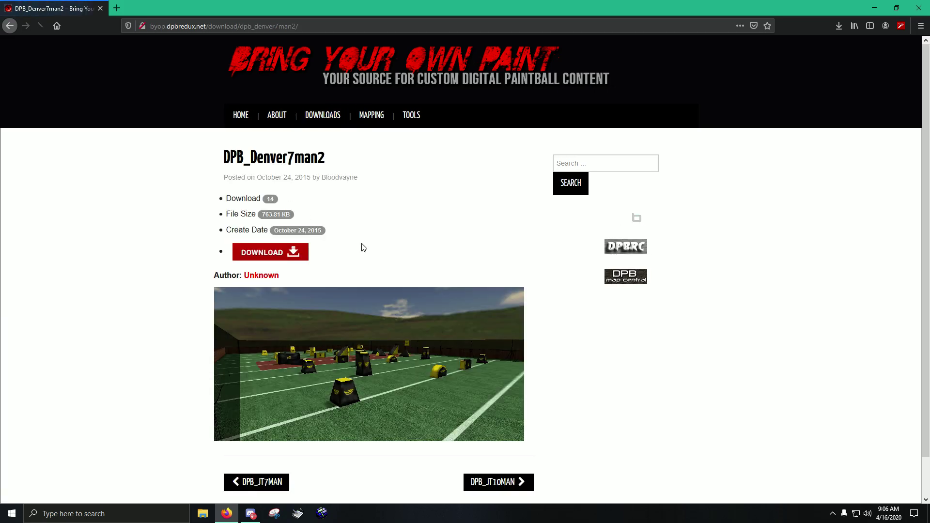
{"action": "left_click", "coordinate": [295, 251]}
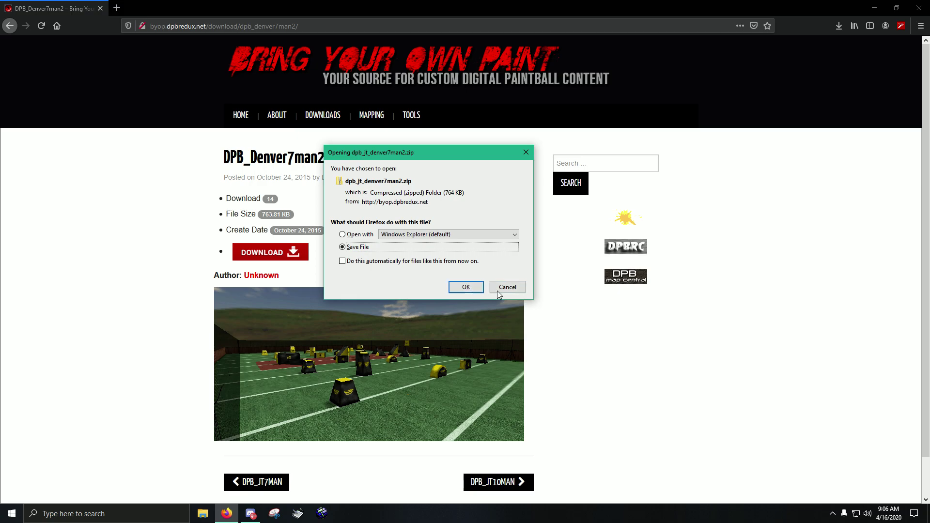
{"action": "left_click", "coordinate": [512, 293]}
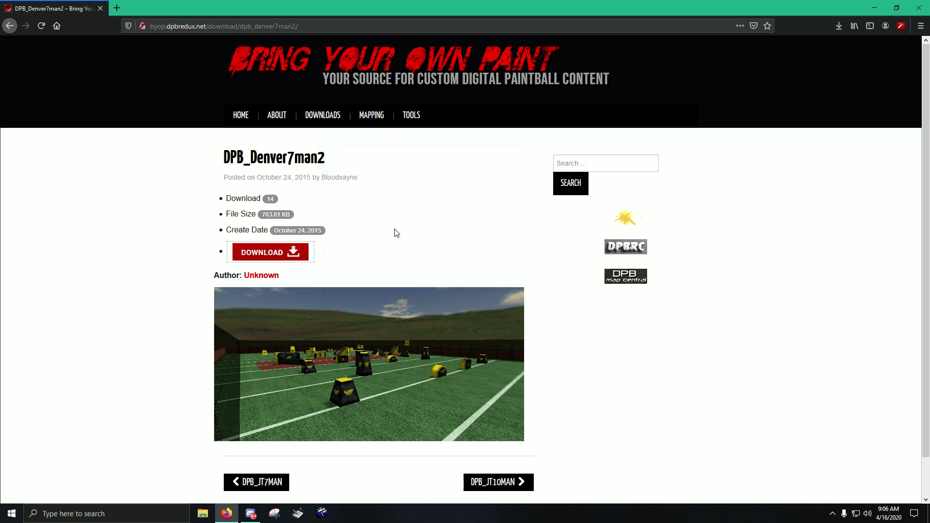